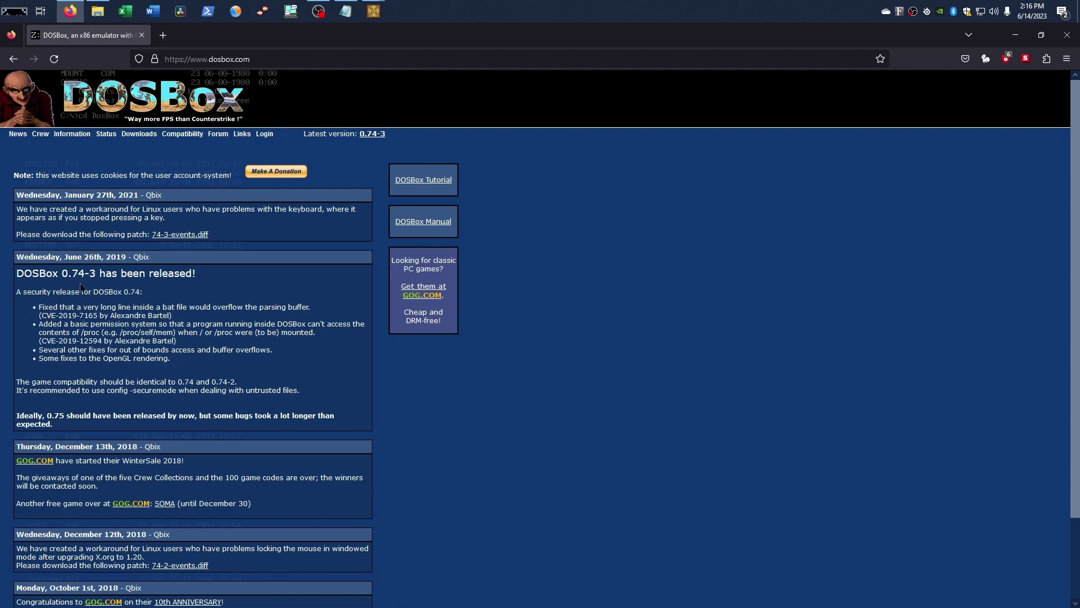
# Step: Review the release news on the DOSBox home page and minimize the browser
pyautogui.scroll(-2, 68, 382)
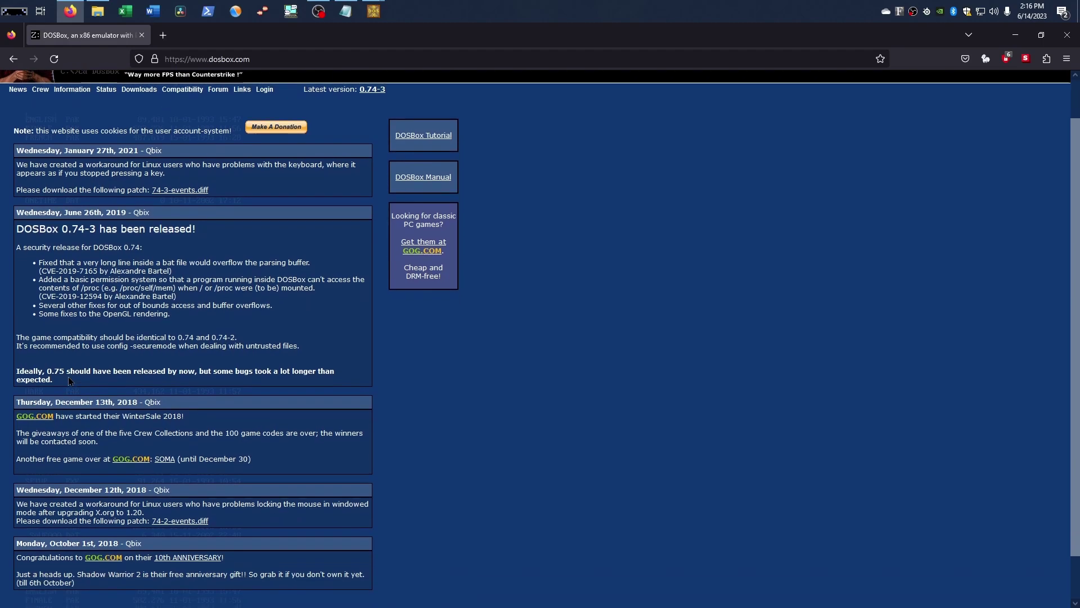
pyautogui.scroll(2, 69, 382)
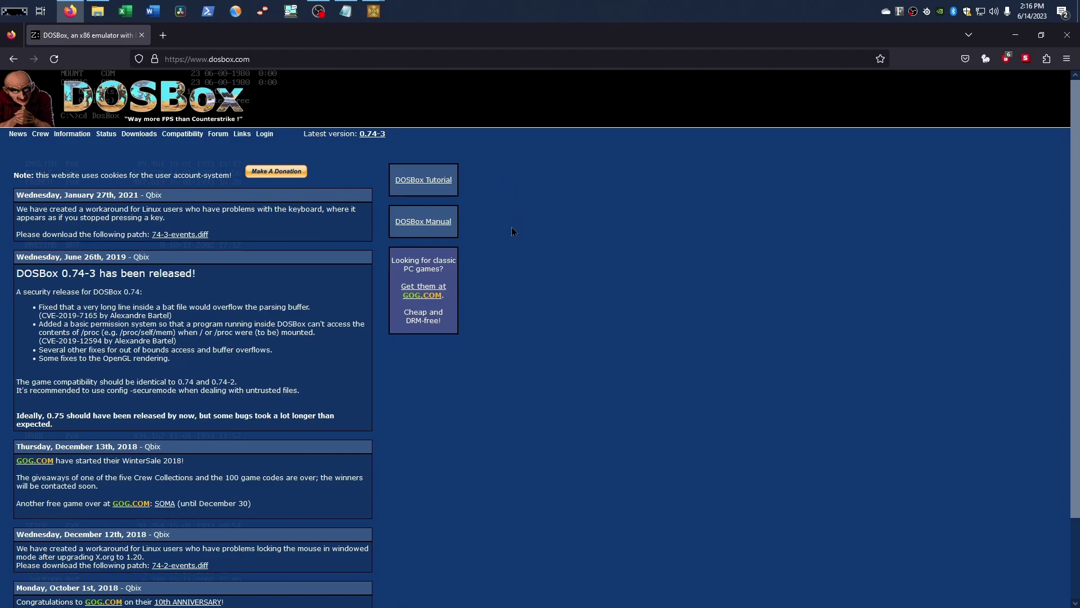
pyautogui.scroll(-3, 513, 308)
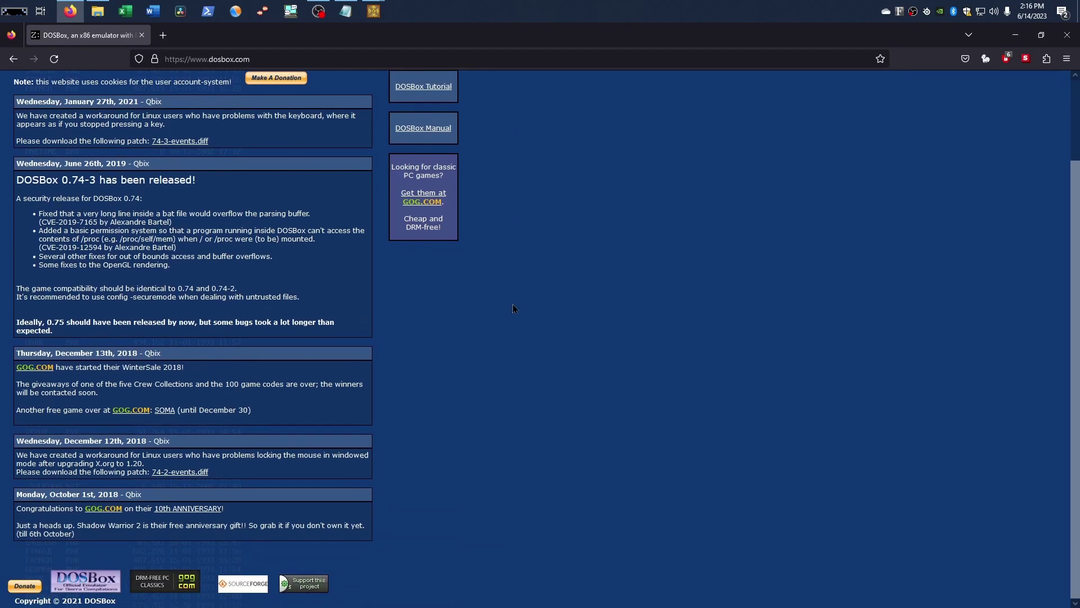
pyautogui.click(1016, 44)
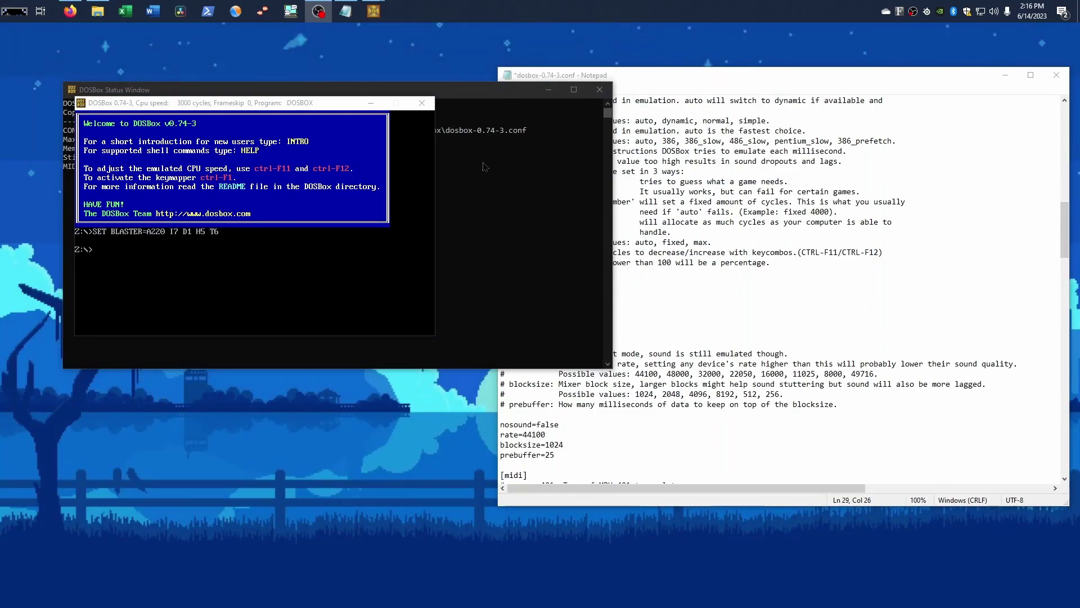
# Step: Bring the open dosbox-0.74-3.conf file forward and review its [sdl] section at the start of the file
pyautogui.click(714, 74)
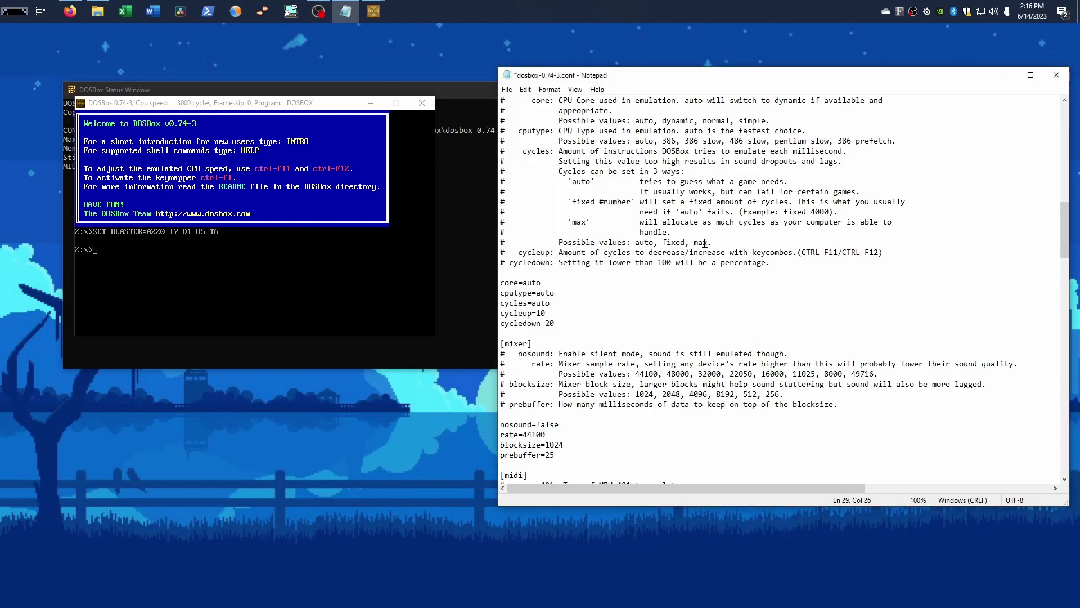
pyautogui.scroll(5, 705, 242)
pyautogui.scroll(4, 705, 242)
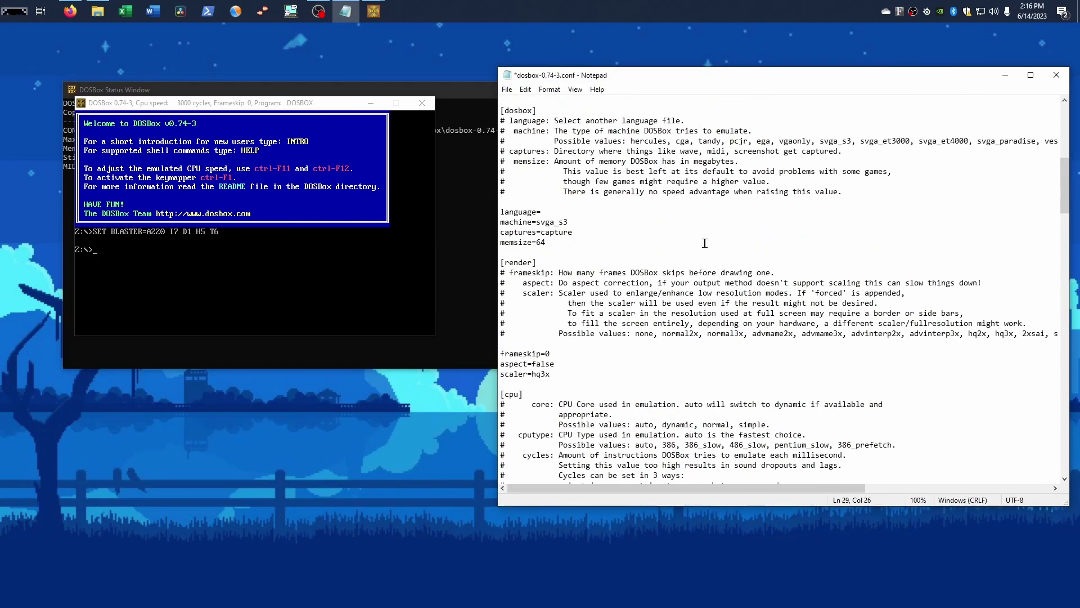
pyautogui.scroll(11, 705, 243)
pyautogui.scroll(1, 705, 242)
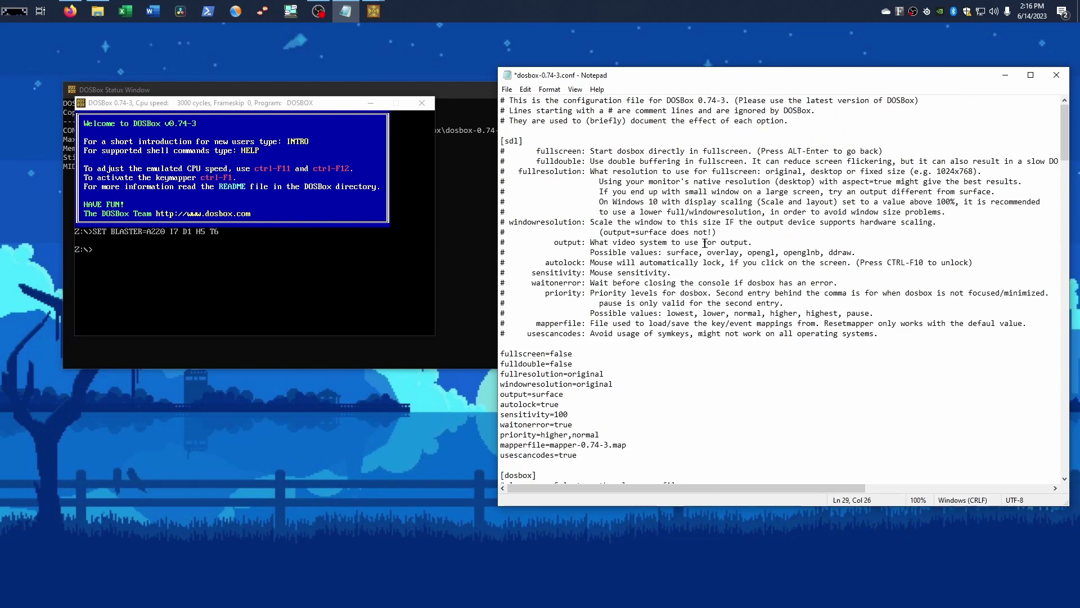
pyautogui.scroll(-3, 705, 242)
pyautogui.scroll(3, 705, 243)
pyautogui.scroll(-3, 705, 243)
pyautogui.scroll(-1, 705, 242)
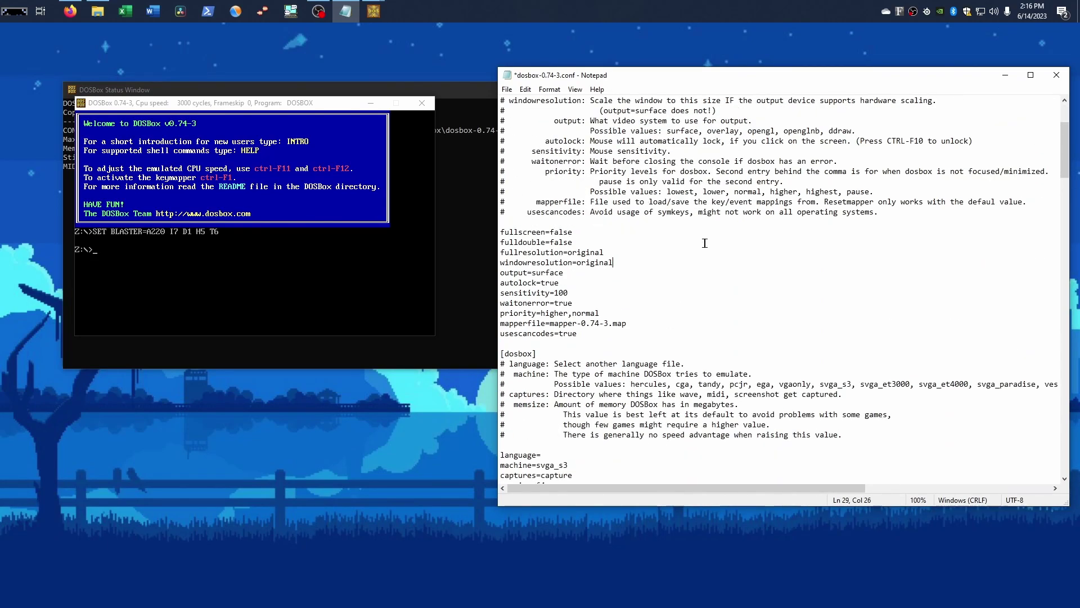
# Step: Examine the remaining sections of the configuration file, from [dosbox], [render] and [cpu] down to [autoexec]
pyautogui.scroll(-6, 705, 243)
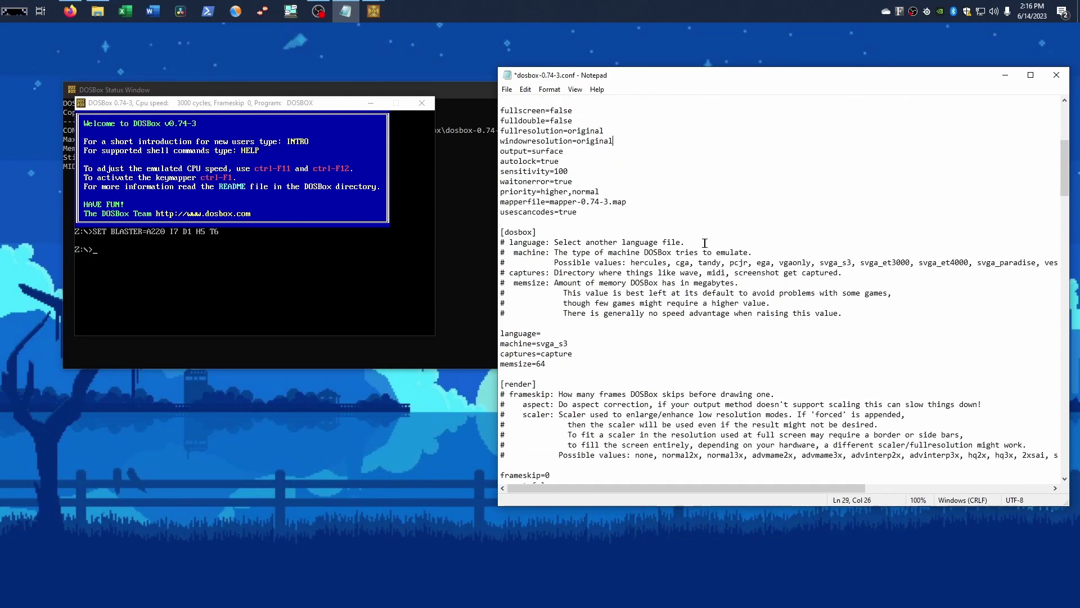
pyautogui.scroll(-1, 705, 243)
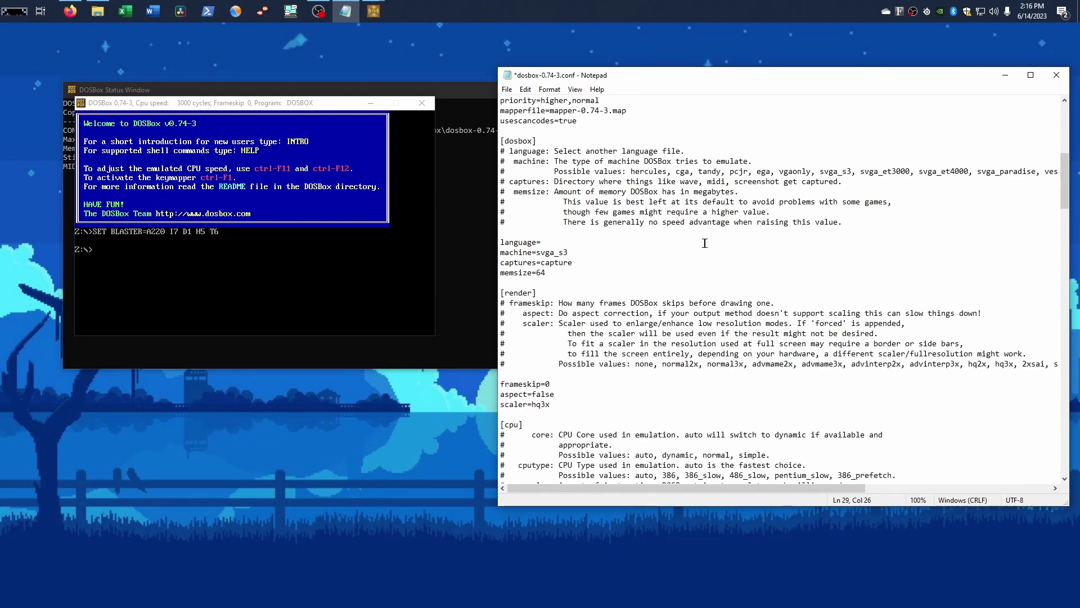
pyautogui.scroll(-2, 705, 242)
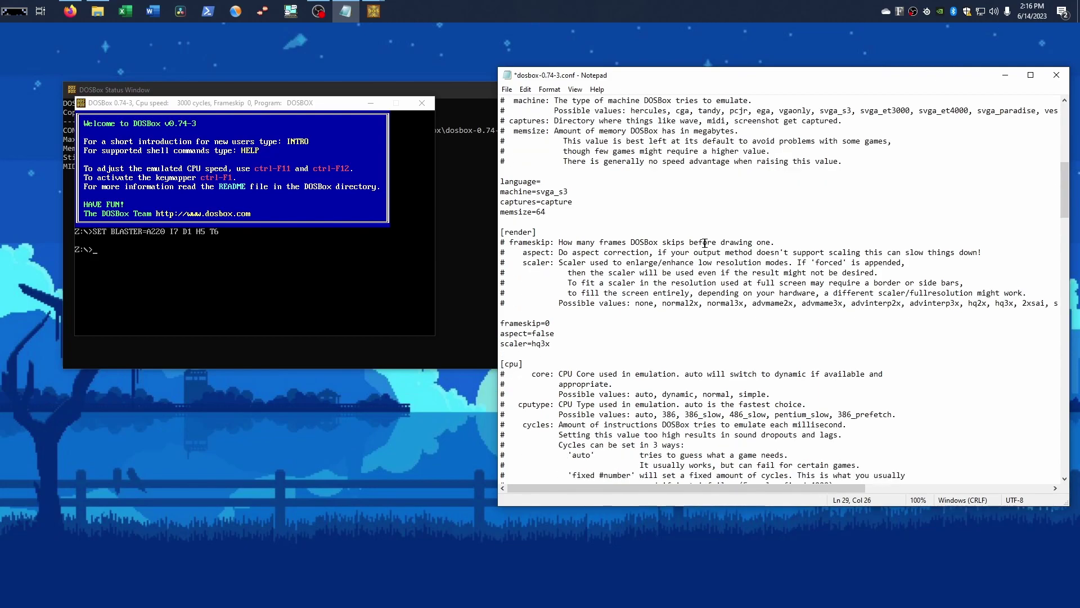
pyautogui.scroll(-2, 705, 243)
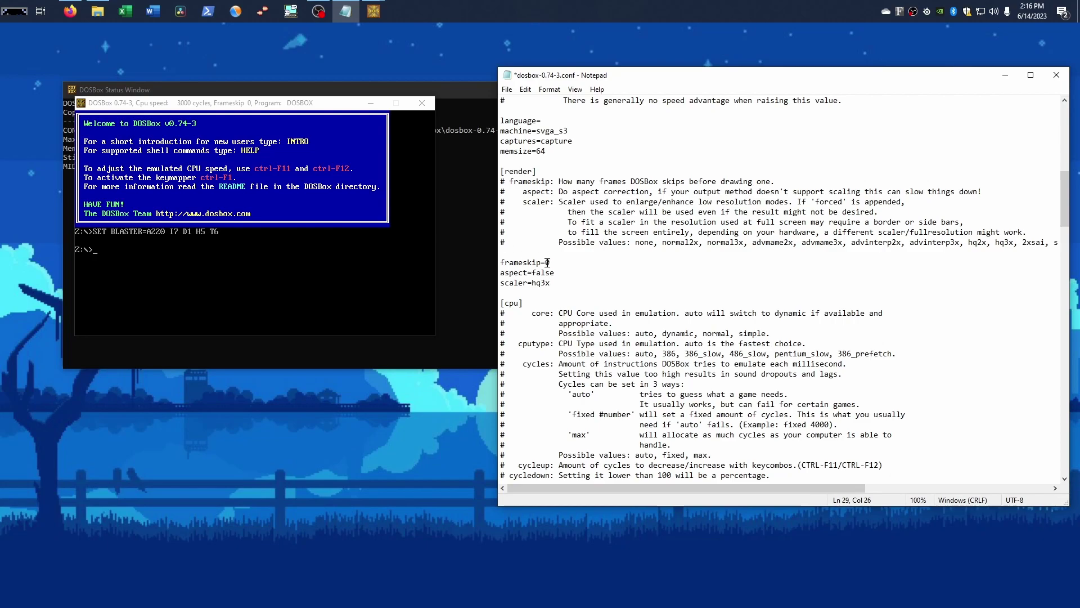
pyautogui.scroll(-5, 567, 274)
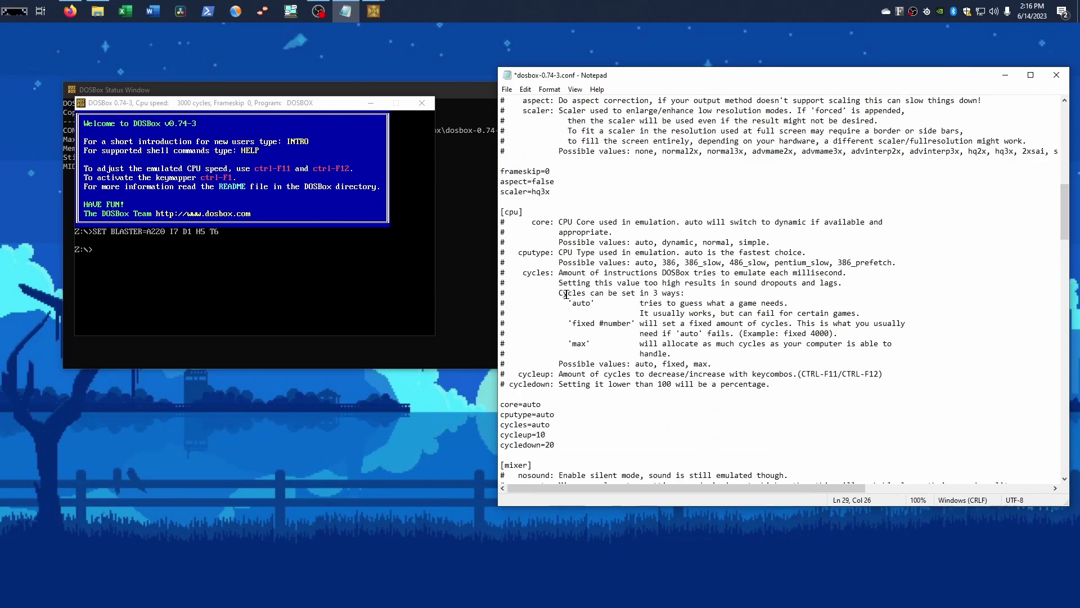
pyautogui.scroll(-3, 566, 294)
pyautogui.scroll(2, 567, 294)
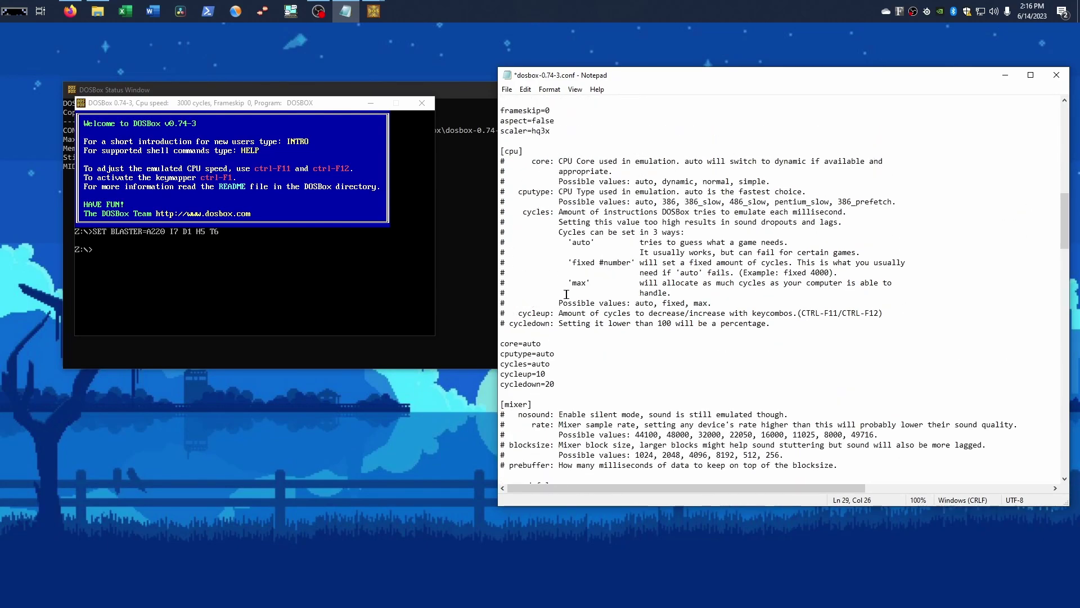
pyautogui.scroll(-7, 583, 324)
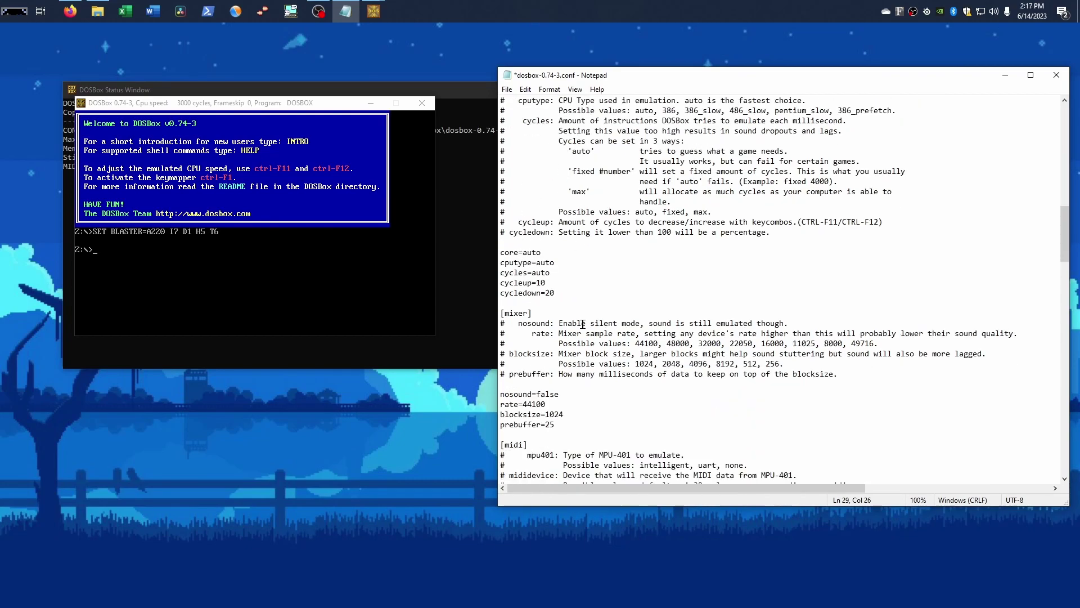
pyautogui.scroll(-19, 583, 324)
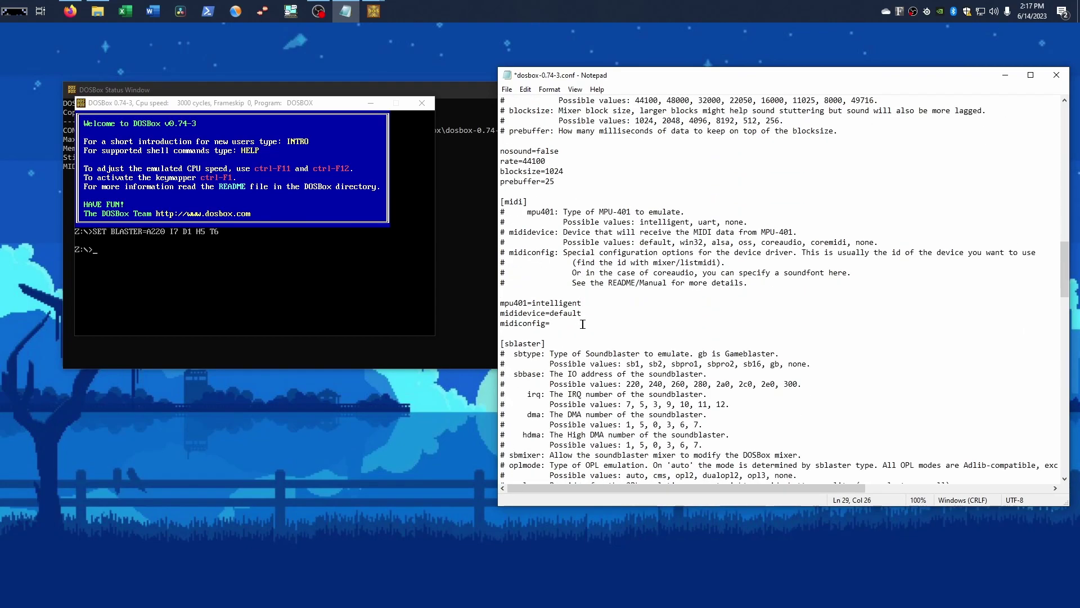
pyautogui.scroll(-16, 583, 329)
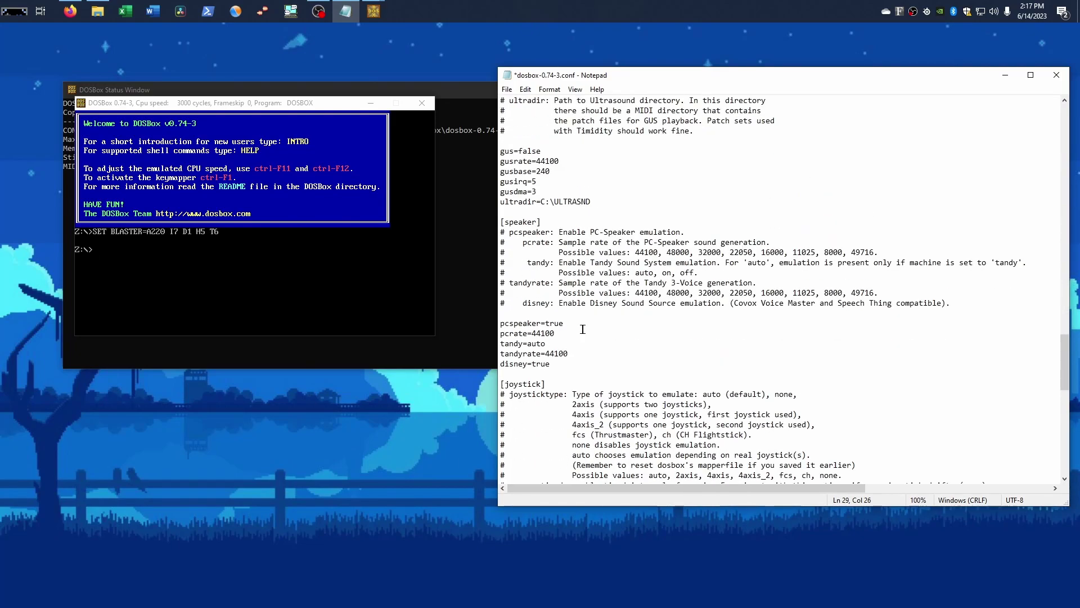
pyautogui.scroll(-9, 544, 320)
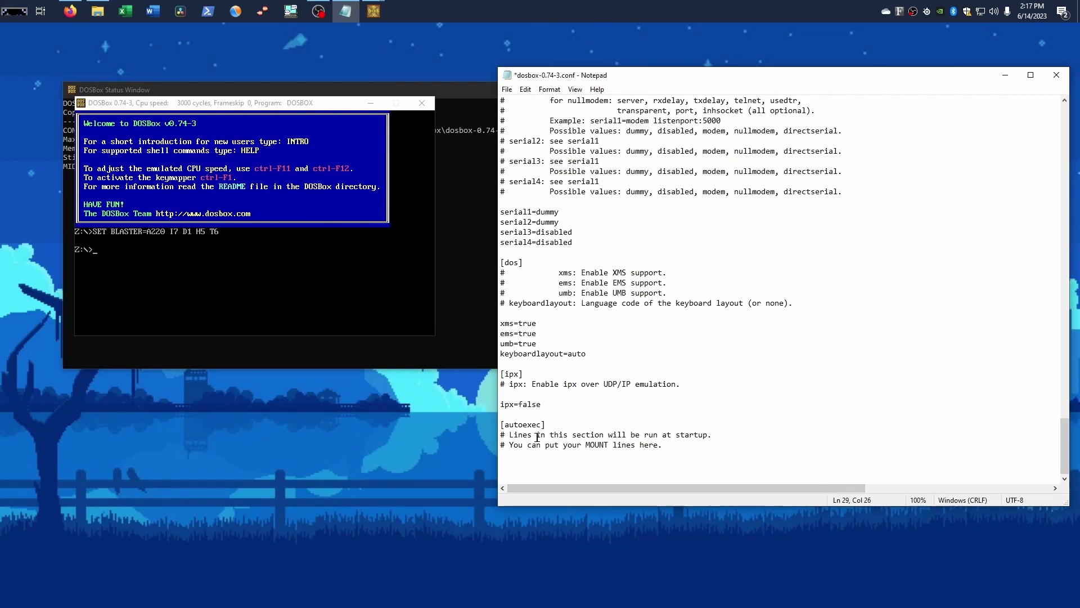
# Step: Append "mountd" to the last comment line of the [autoexec] section and switch to the DOSBox window
pyautogui.click(681, 446)
pyautogui.write('mountd')
pyautogui.hotkey('alt', 'Tab')
# Step: Enter the command "mount C C:\DOS" at the Z: prompt without running it
pyautogui.write('mount')
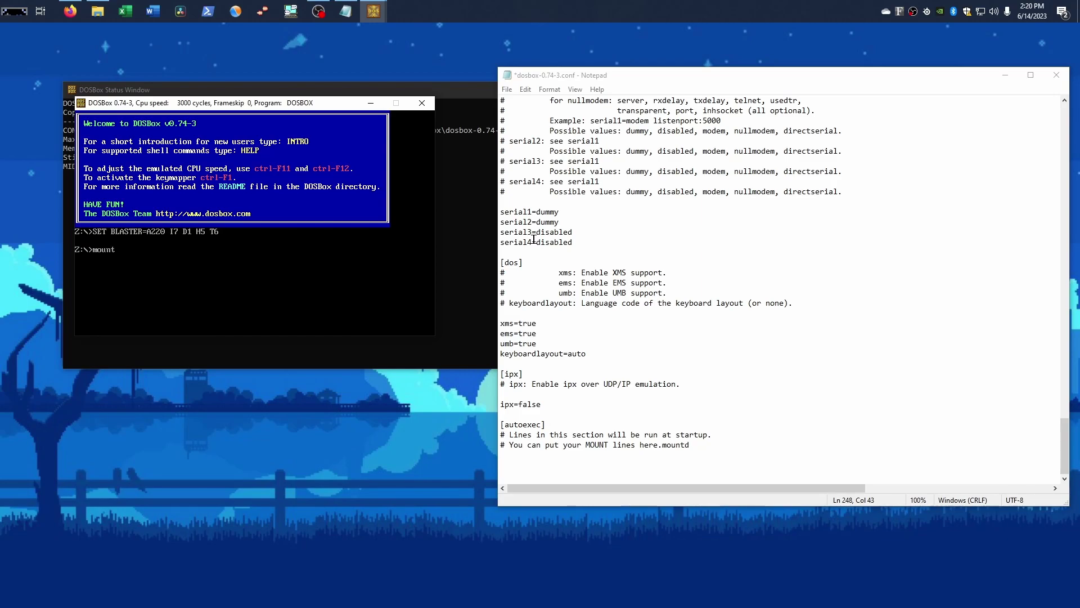
pyautogui.write(' C C:')
pyautogui.press('BackSpace')
pyautogui.press('BackSpace')
pyautogui.write(':\\DOS')
# Step: View the Downloads page of the DOSBox website in Firefox and minimize the browser again
pyautogui.click(77, 6)
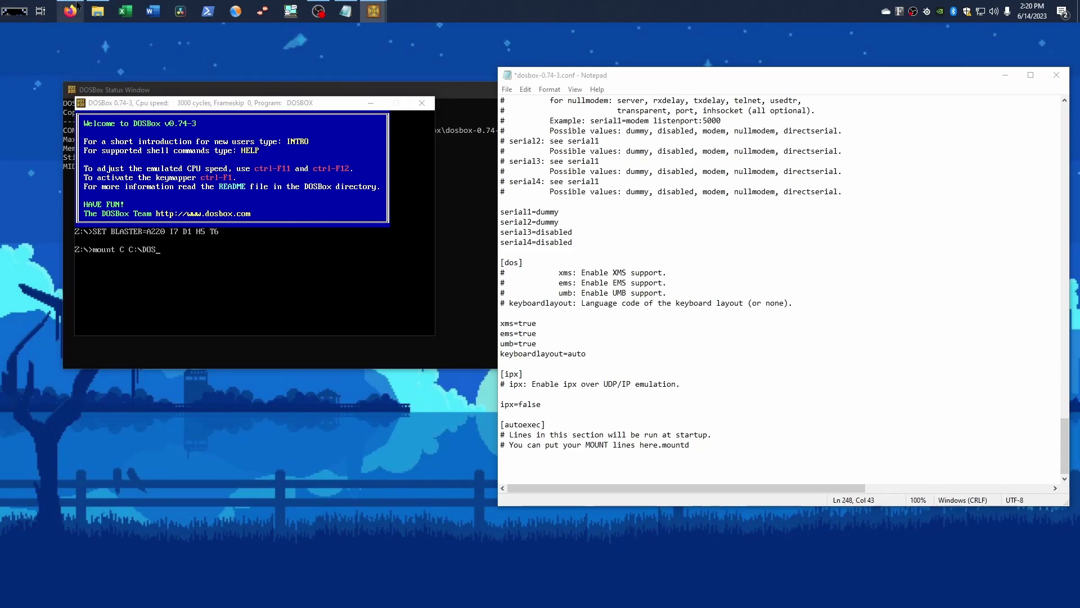
pyautogui.click(135, 135)
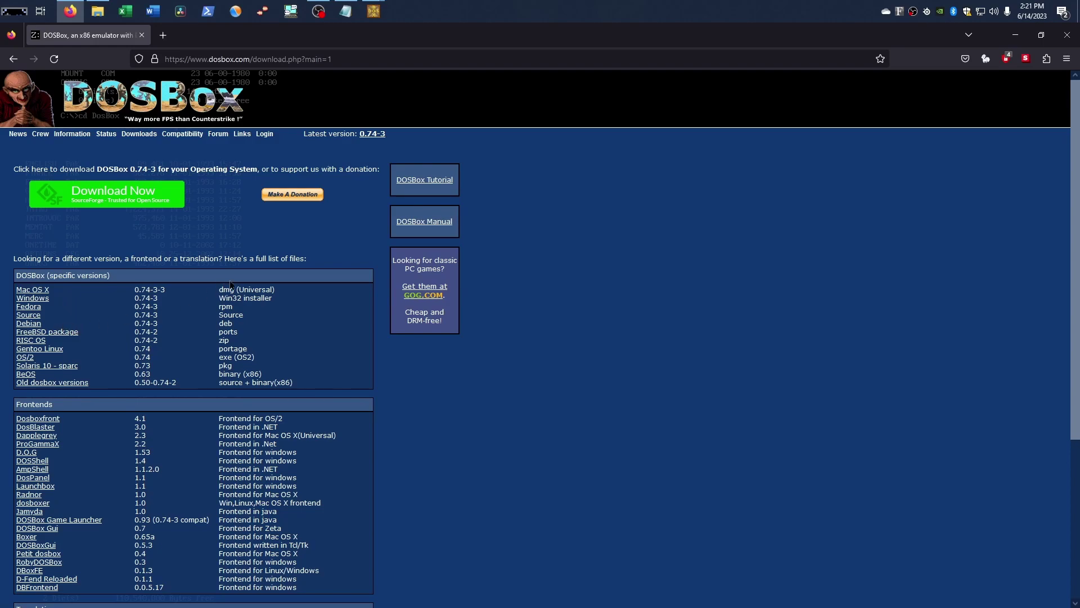
pyautogui.click(1012, 45)
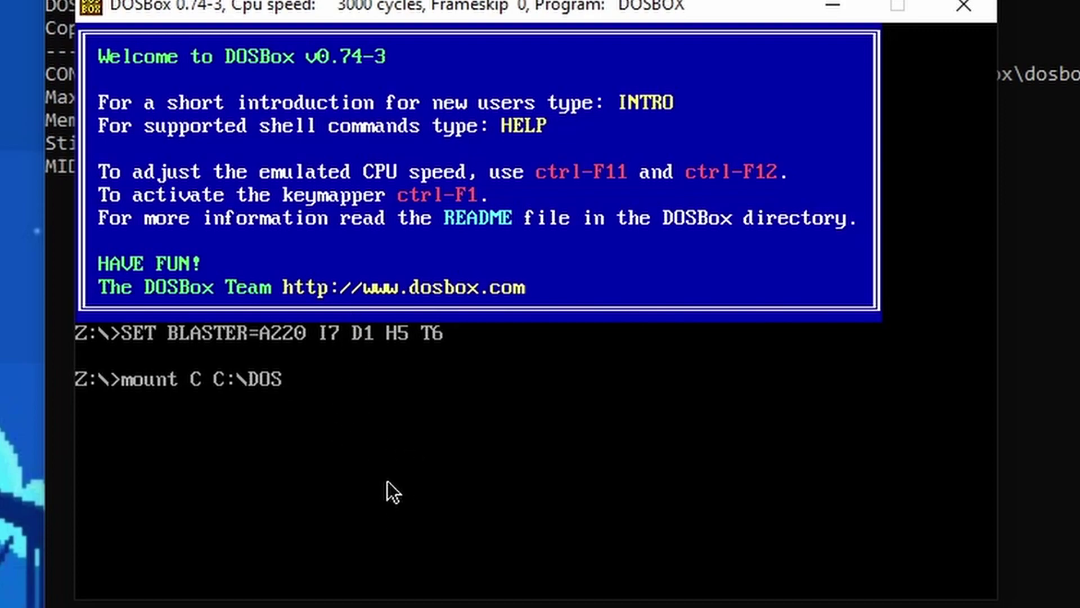
# Step: Run the entered mount command and list the root contents of drive C: from its own prompt
pyautogui.press('Return')
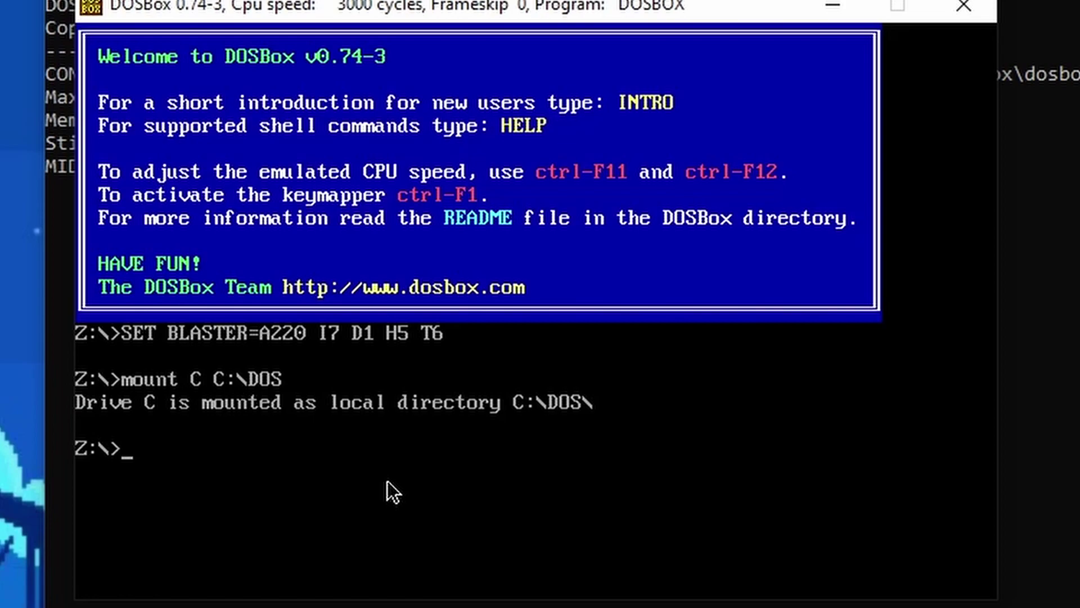
pyautogui.write('C:')
pyautogui.press('Return')
pyautogui.write('dir')
pyautogui.press('Return')
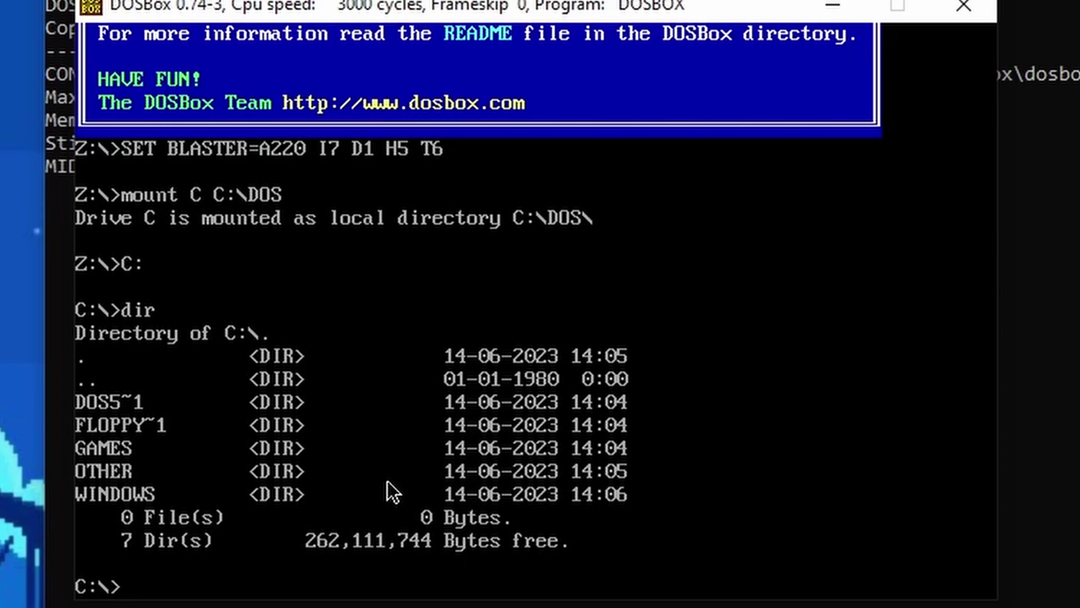
# Step: Change to the games directory on drive C: and list its contents
pyautogui.write('cd games')
pyautogui.press('Return')
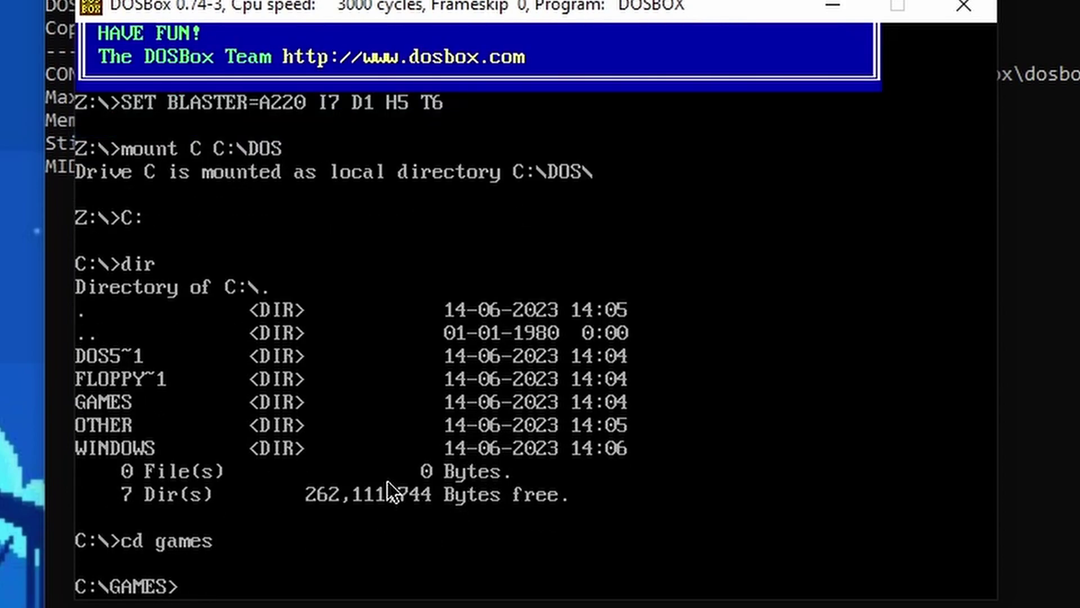
pyautogui.write("dir'")
pyautogui.press('Return')
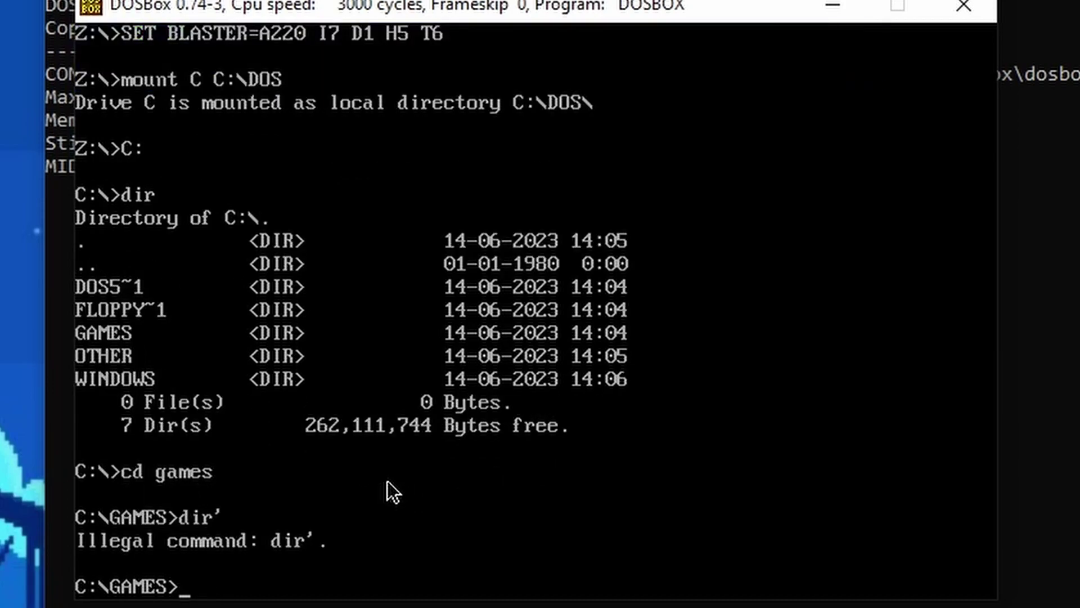
pyautogui.write('dir')
pyautogui.press('Return')
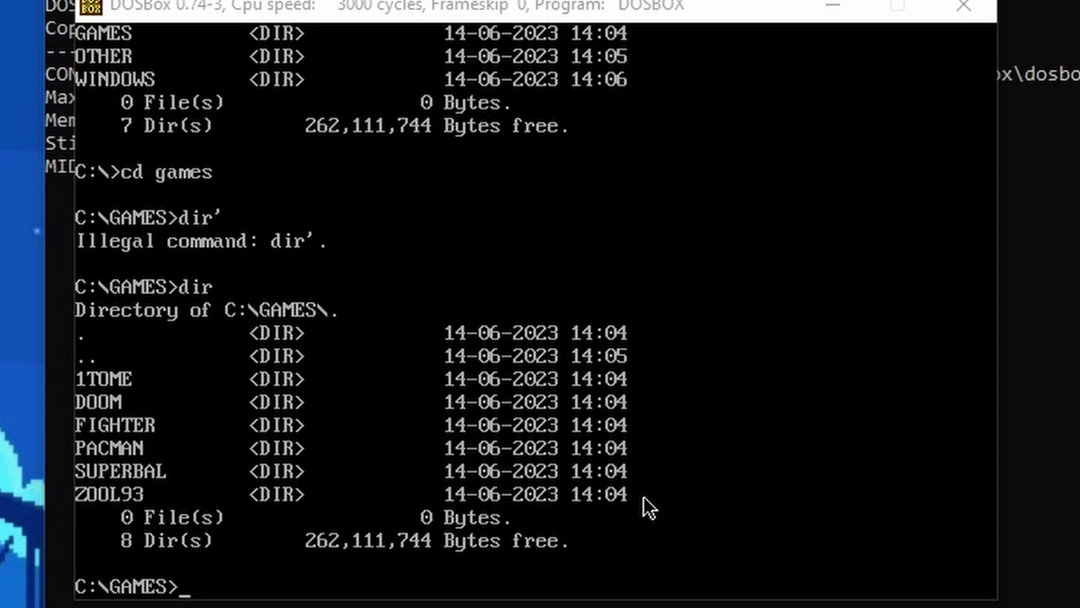
# Step: Change to the doom directory inside games and list its files
pyautogui.write('cd doom')
pyautogui.press('Return')
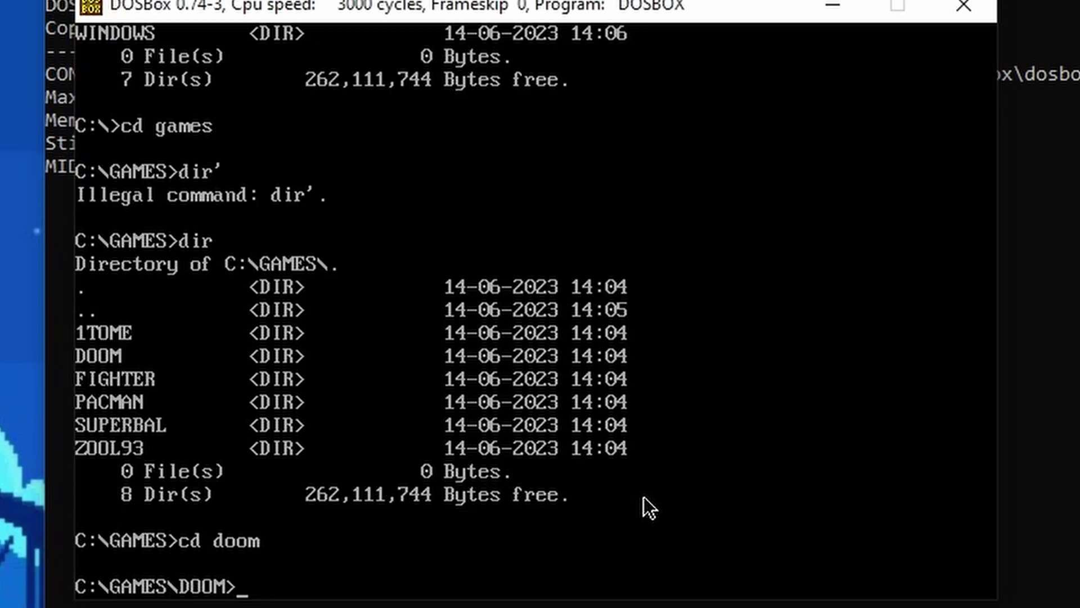
pyautogui.write('dir')
pyautogui.press('Return')
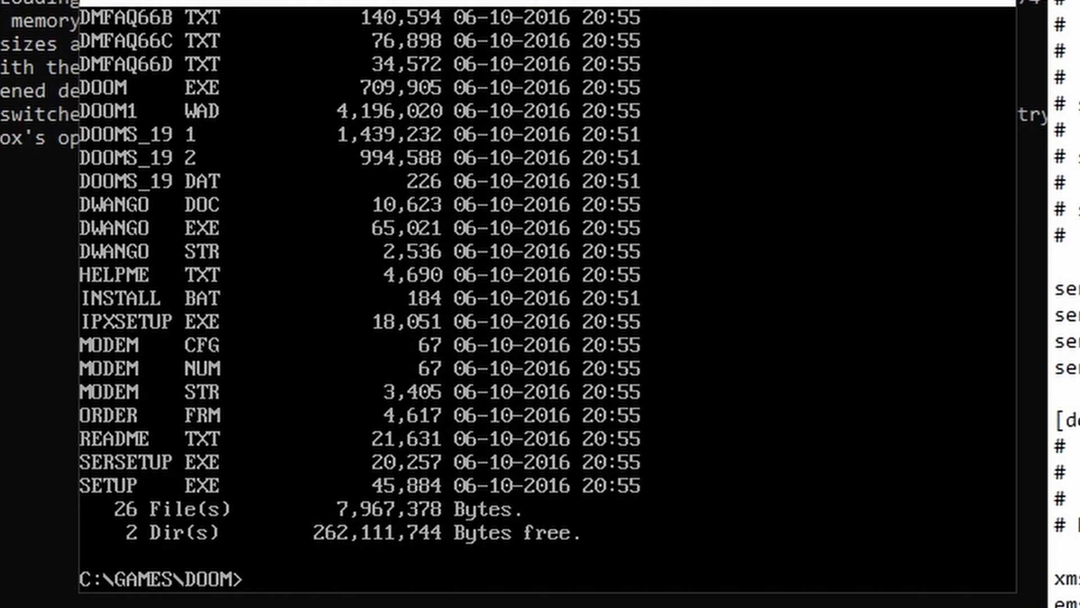
# Step: Run DOOM's setup program and open the music sound card selection
pyautogui.write('s')
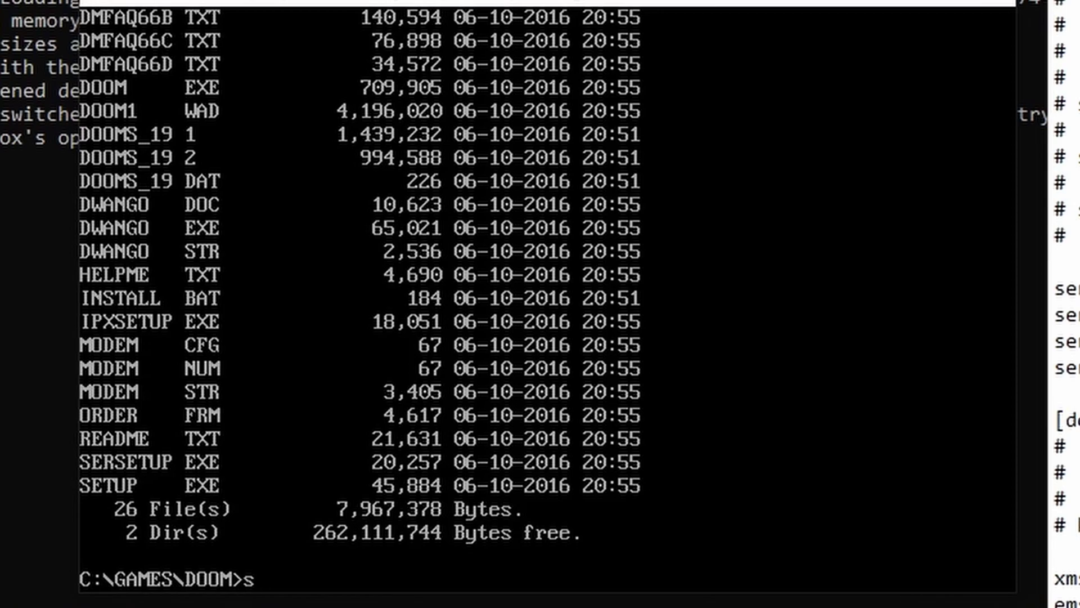
pyautogui.write('etup')
pyautogui.press('Return')
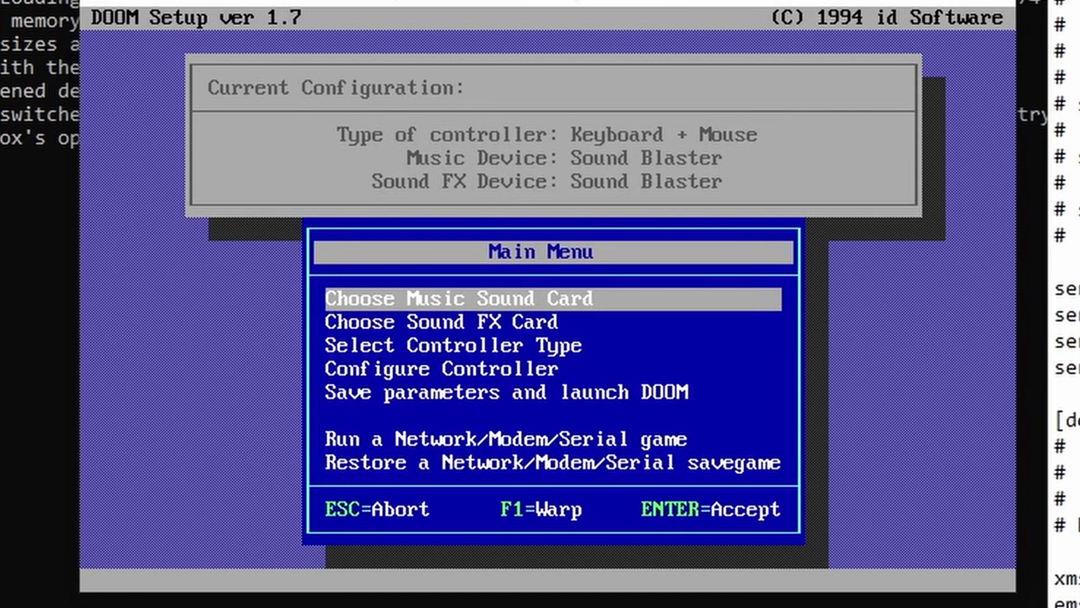
pyautogui.press('Return')
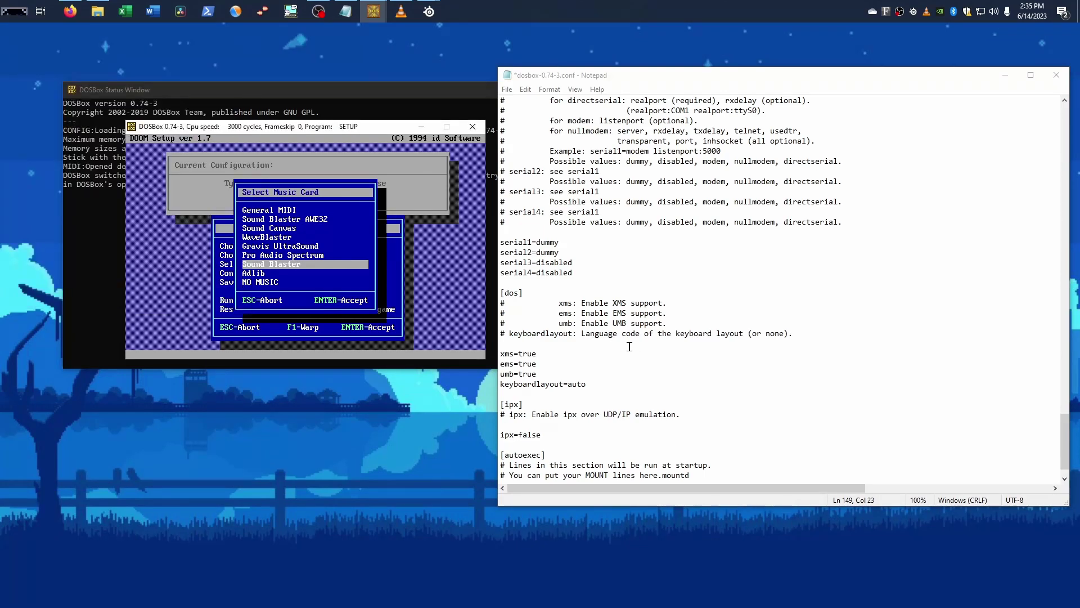
# Step: Review the Sound Blaster and Gravis Ultrasound settings in the [sblaster] and [gus] sections of dosbox-0.74-3.conf
pyautogui.click(639, 332)
pyautogui.scroll(-1, 639, 329)
pyautogui.scroll(20, 639, 330)
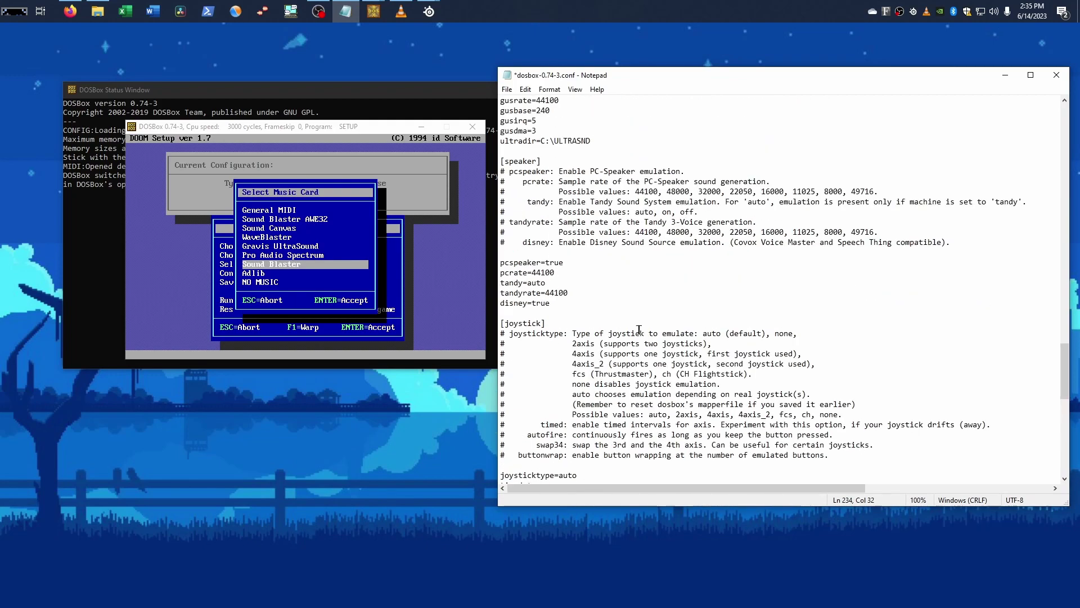
pyautogui.scroll(11, 640, 330)
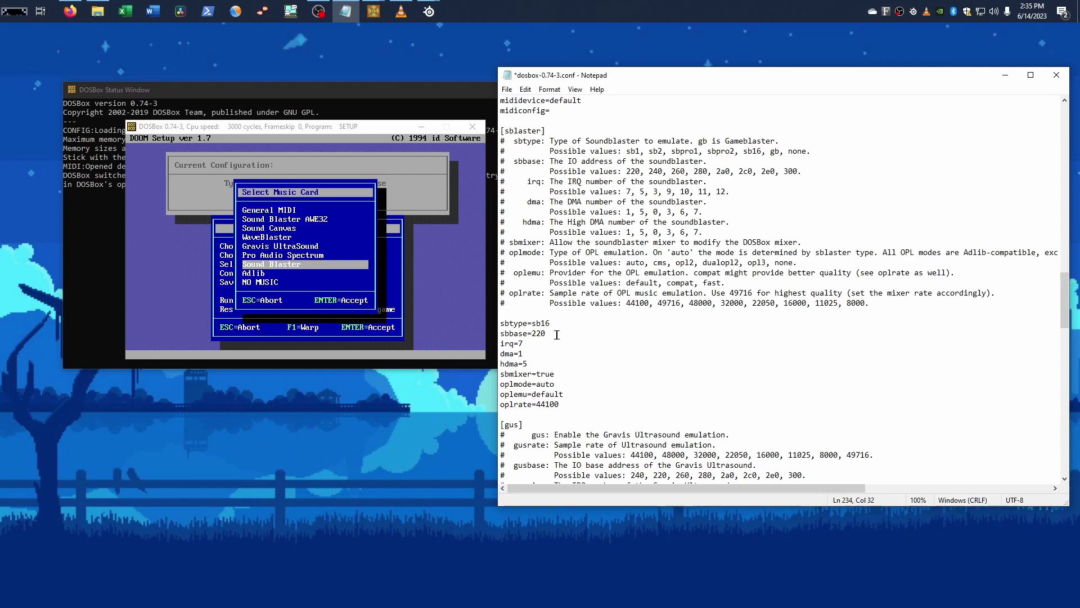
pyautogui.scroll(-4, 557, 330)
pyautogui.scroll(-3, 556, 354)
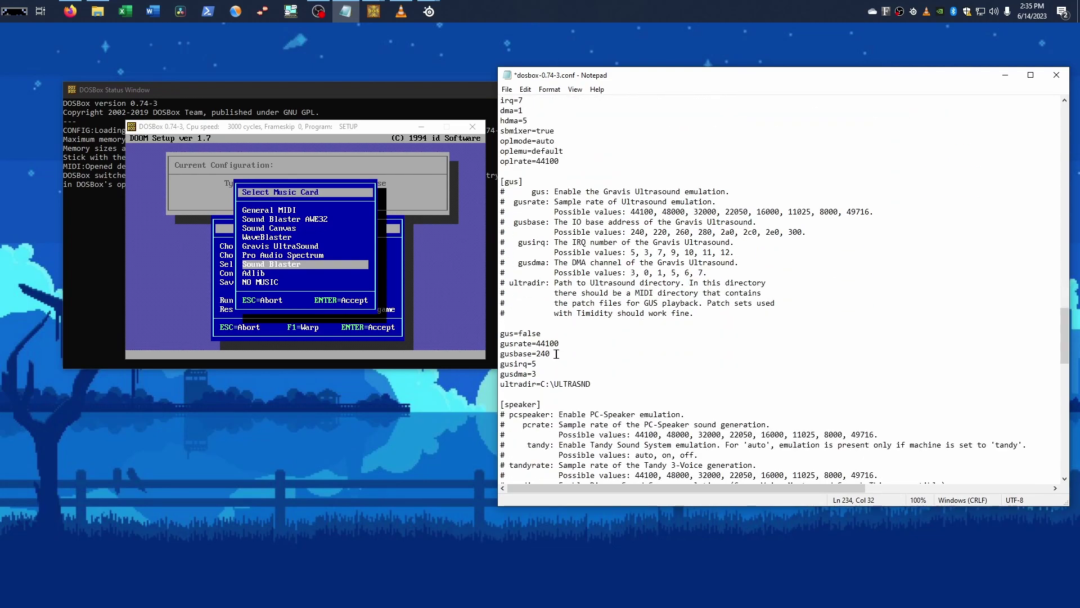
# Step: Set DOOM's music card to Sound Blaster at port address 220, matching the [sblaster] section of dosbox-0.74-3.conf
pyautogui.scroll(2, 557, 354)
pyautogui.scroll(13, 556, 354)
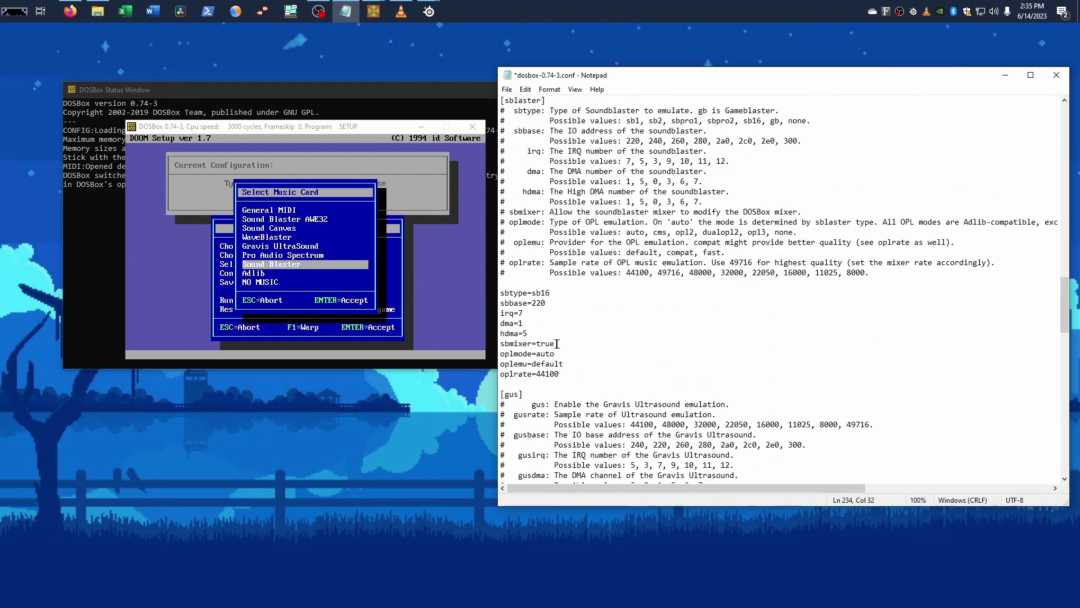
pyautogui.scroll(6, 556, 343)
pyautogui.scroll(-12, 557, 344)
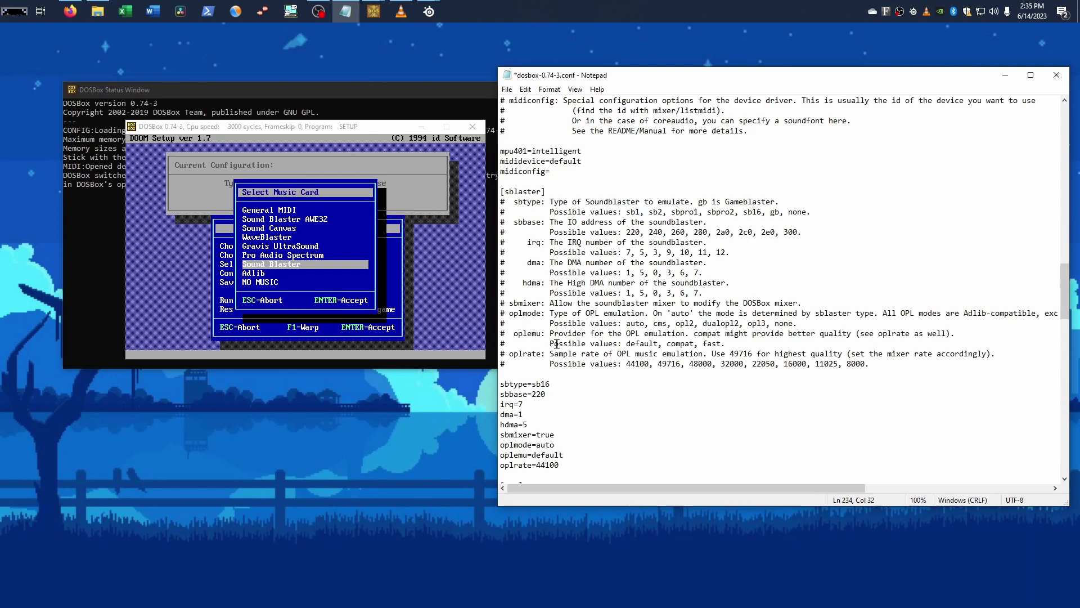
pyautogui.click(469, 291)
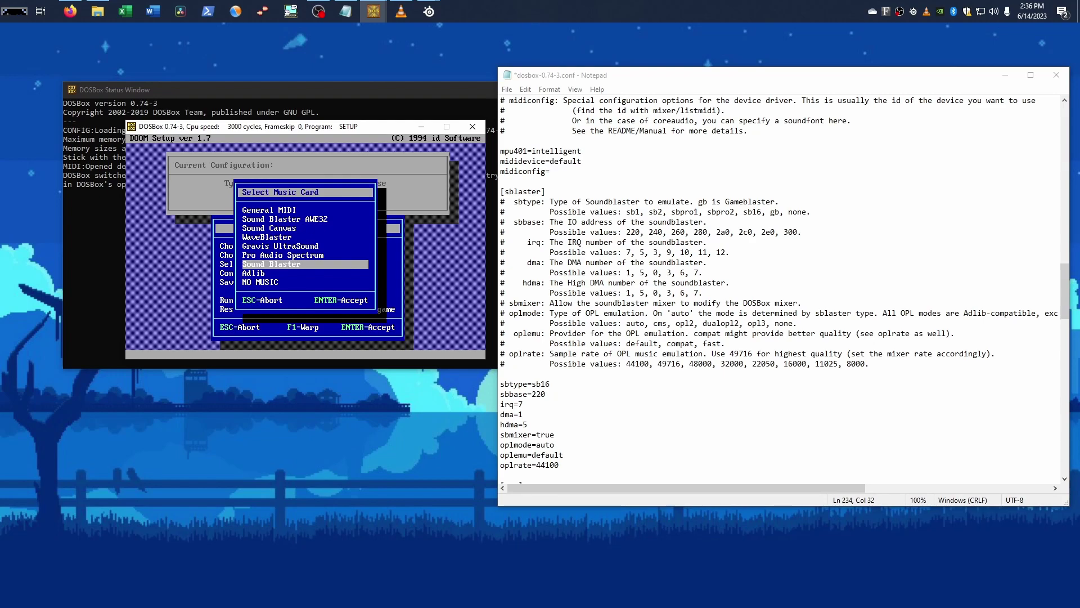
pyautogui.press('Return')
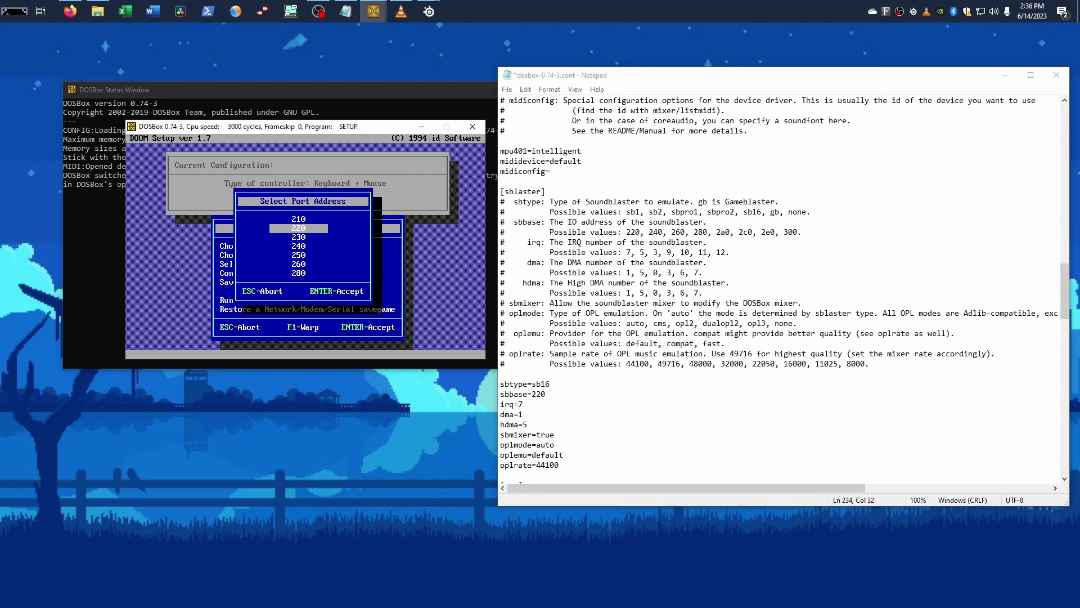
pyautogui.press('Return')
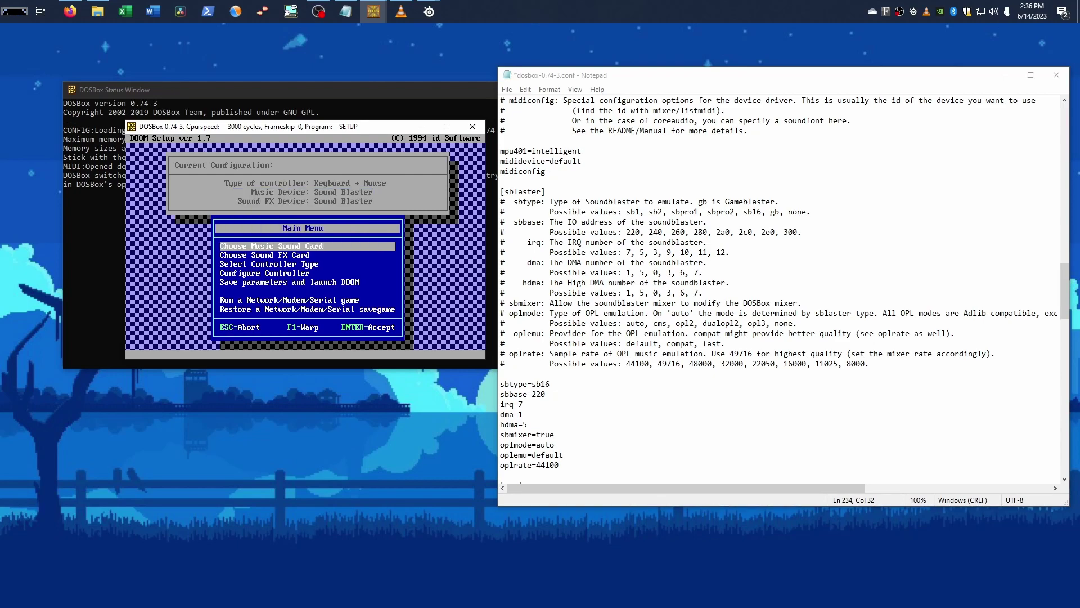
# Step: Set the sound FX card to Sound Blaster with port 220, IRQ 7, DMA channel 1 and 3 sound effects to mix
pyautogui.press('Down')
pyautogui.press('Return')
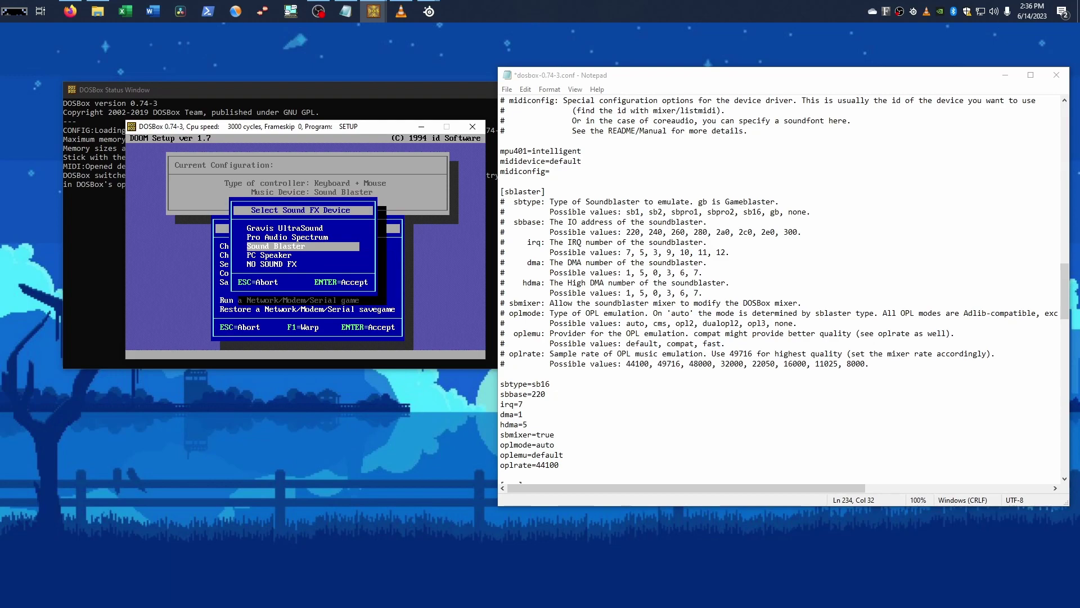
pyautogui.press('Return')
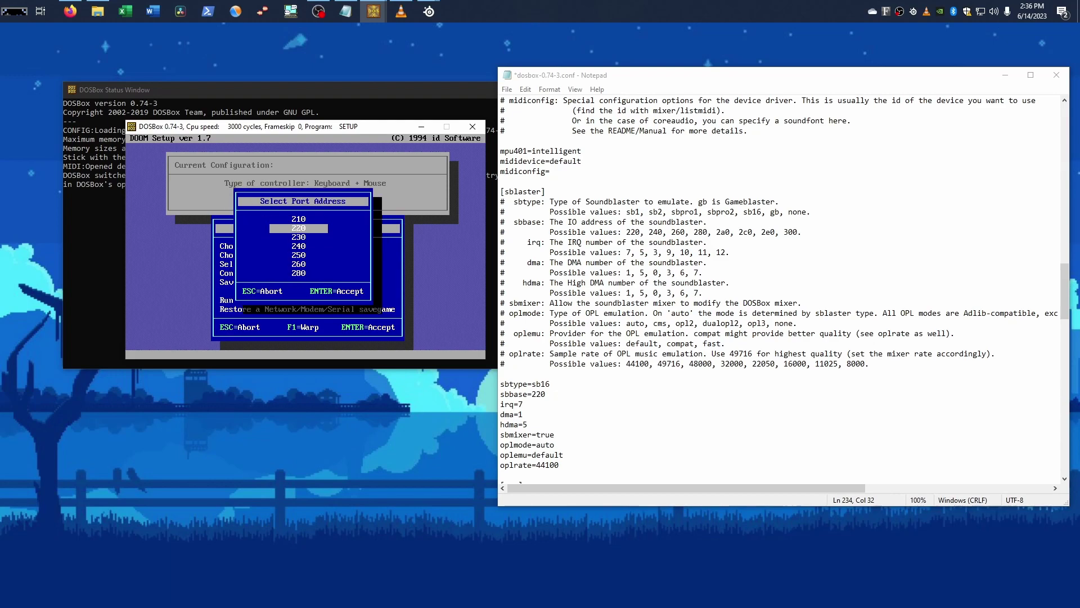
pyautogui.press('Return')
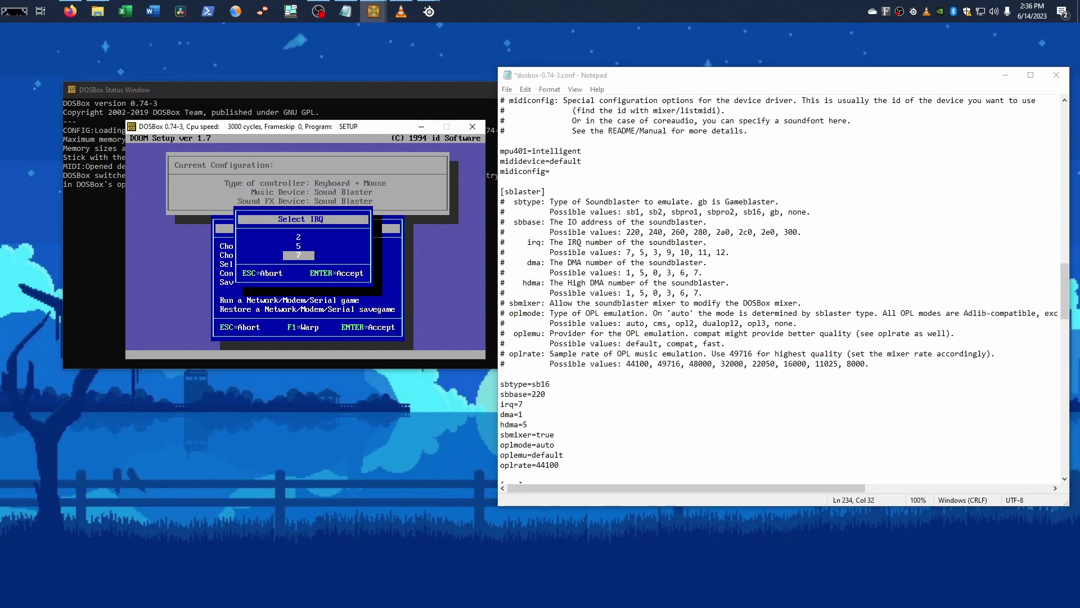
pyautogui.press('Return')
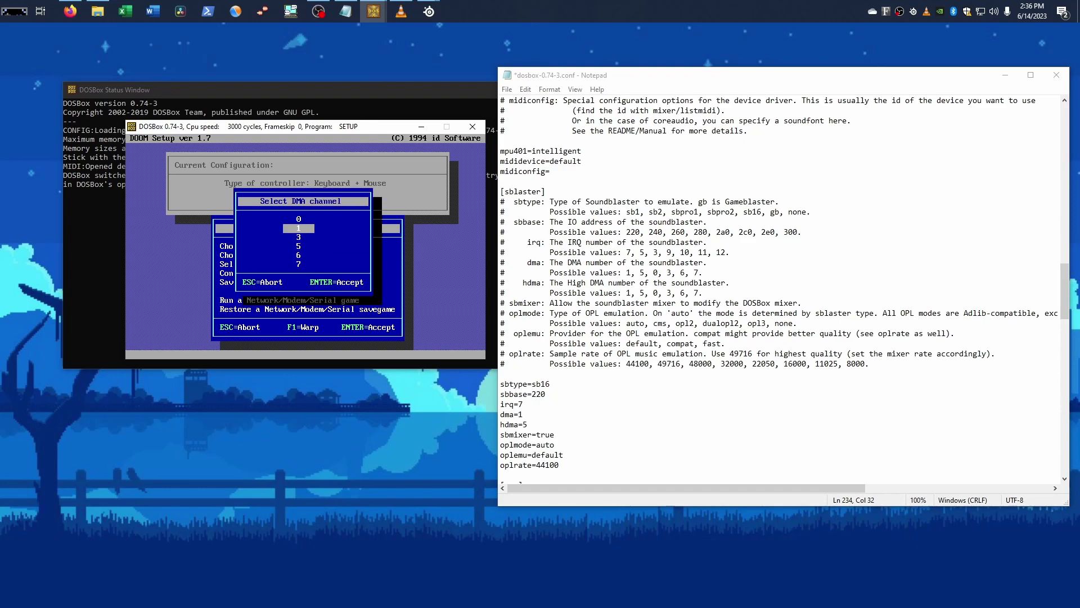
pyautogui.press('Return')
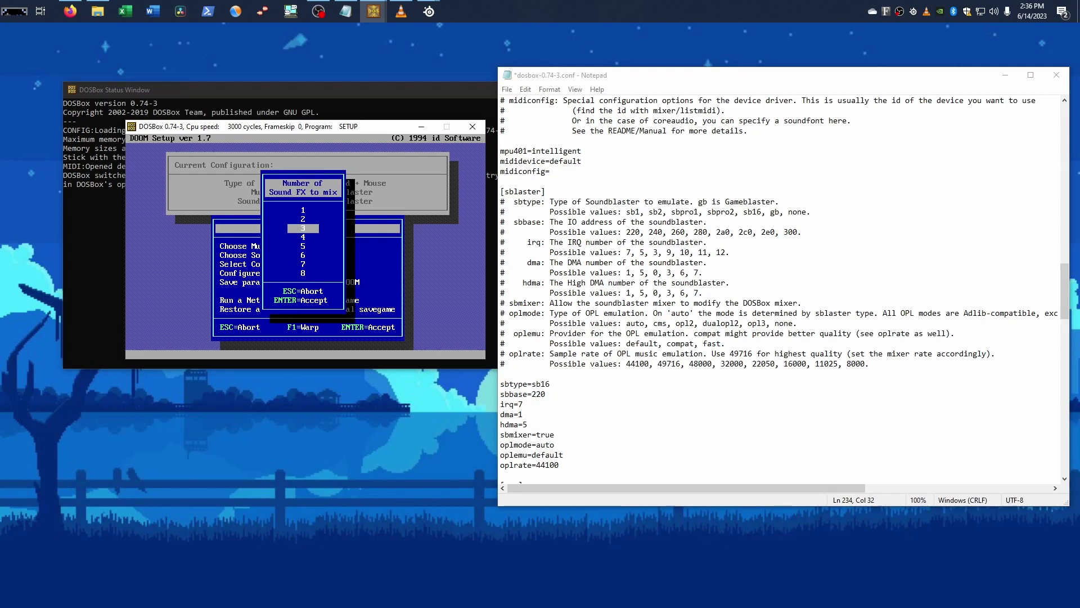
pyautogui.press('Return')
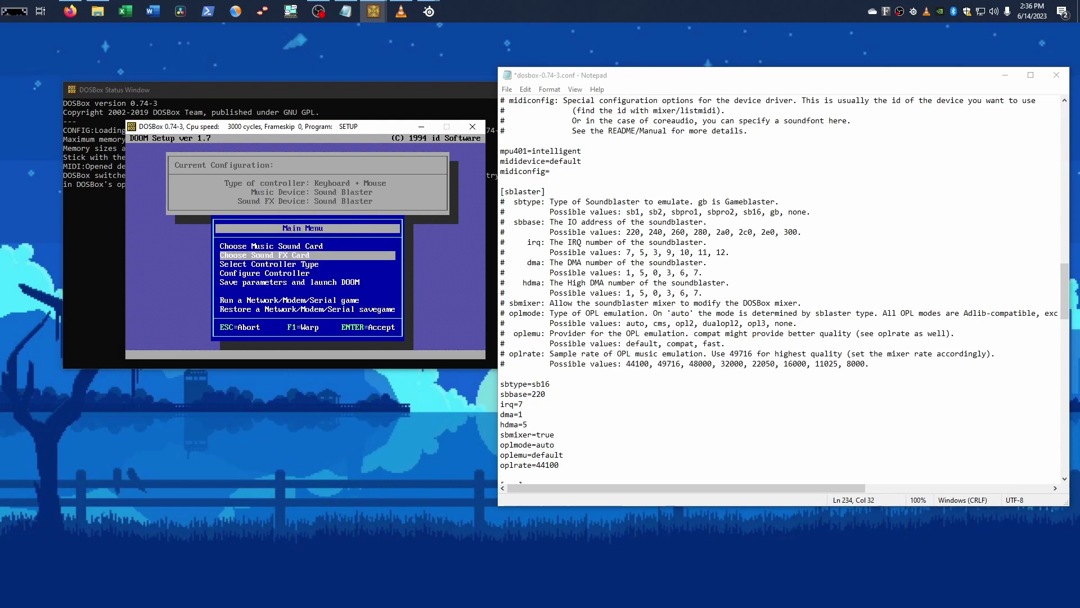
# Step: Save the sound setup parameters and launch DOOM
pyautogui.press('Down')
pyautogui.press('Down')
pyautogui.press('Down')
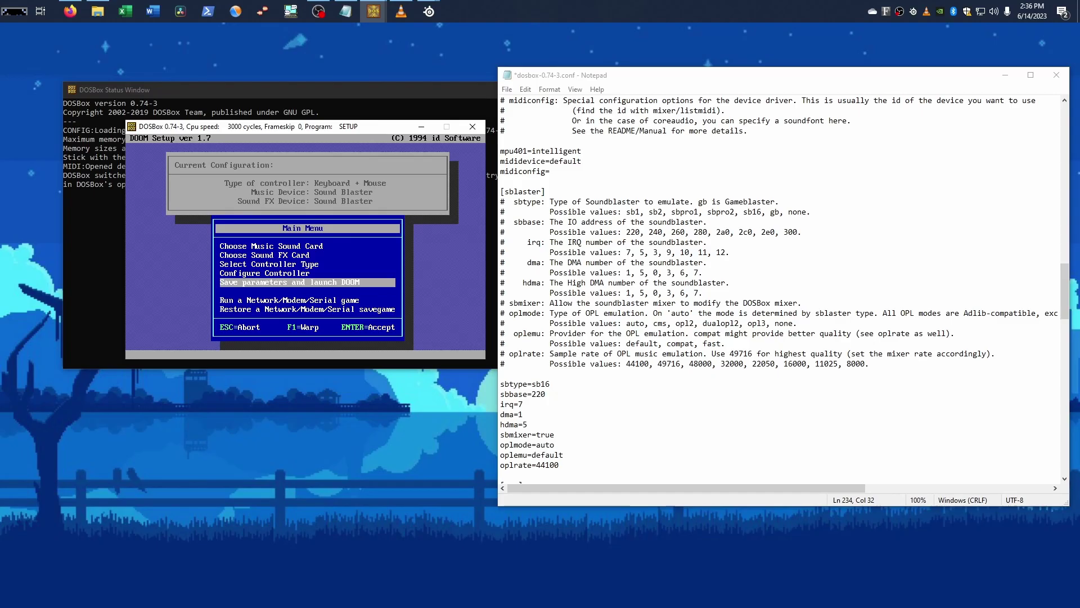
pyautogui.press('Return')
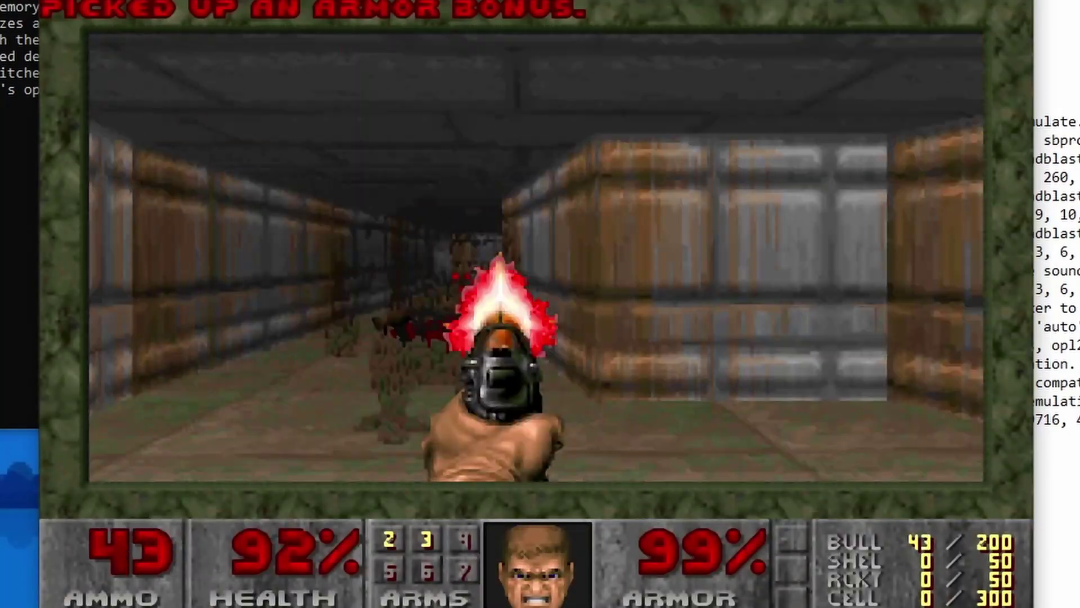
# Step: Start a new game in the Knee-Deep in the Dead episode at the Hurt Me Plenty skill level
pyautogui.press('Escape')
pyautogui.press('Return')
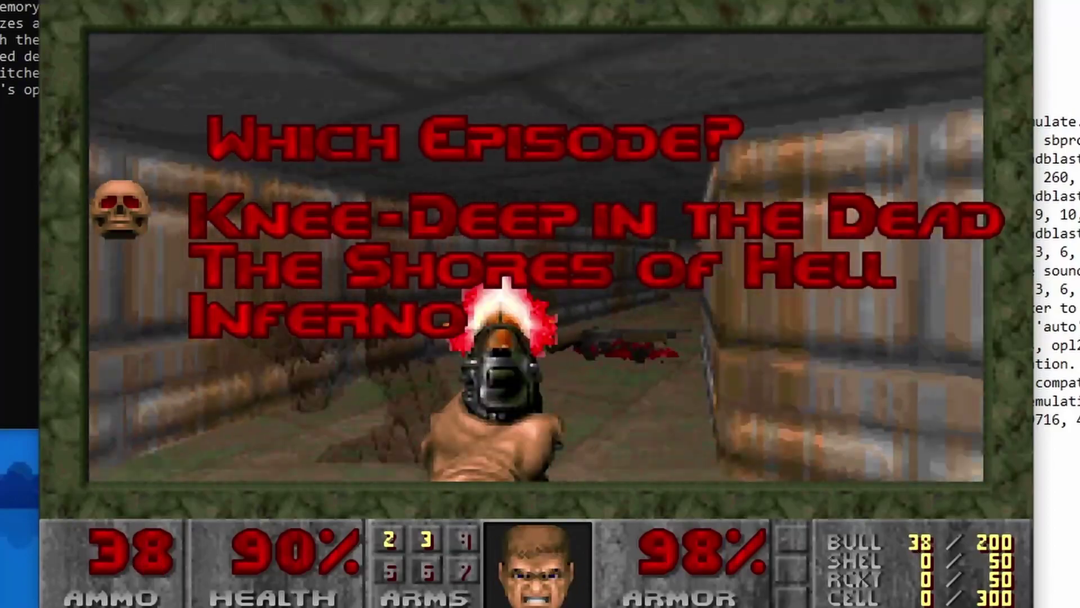
pyautogui.press('Return')
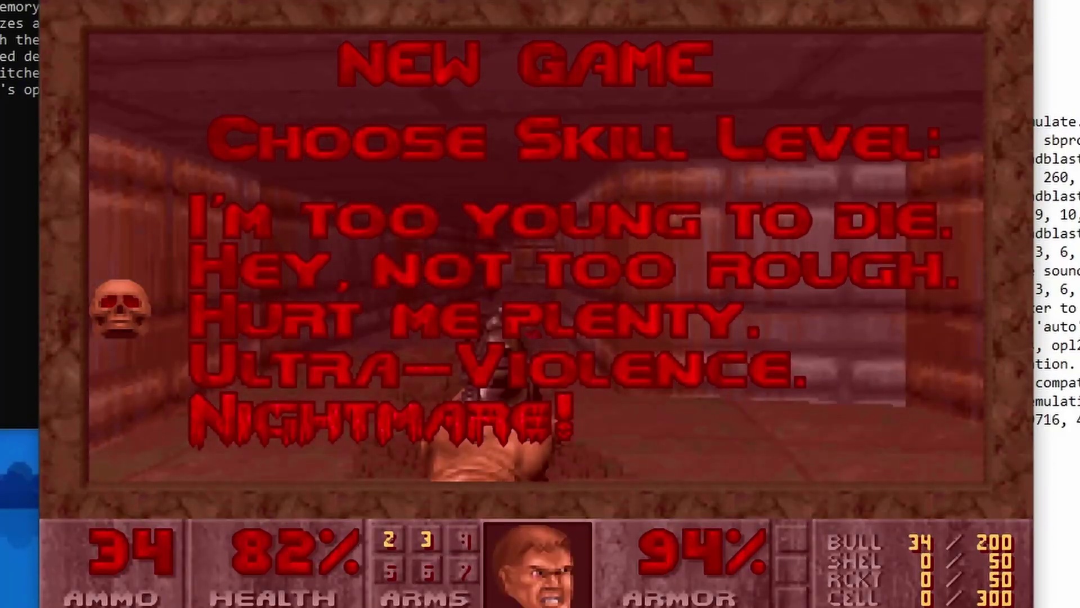
pyautogui.press('Return')
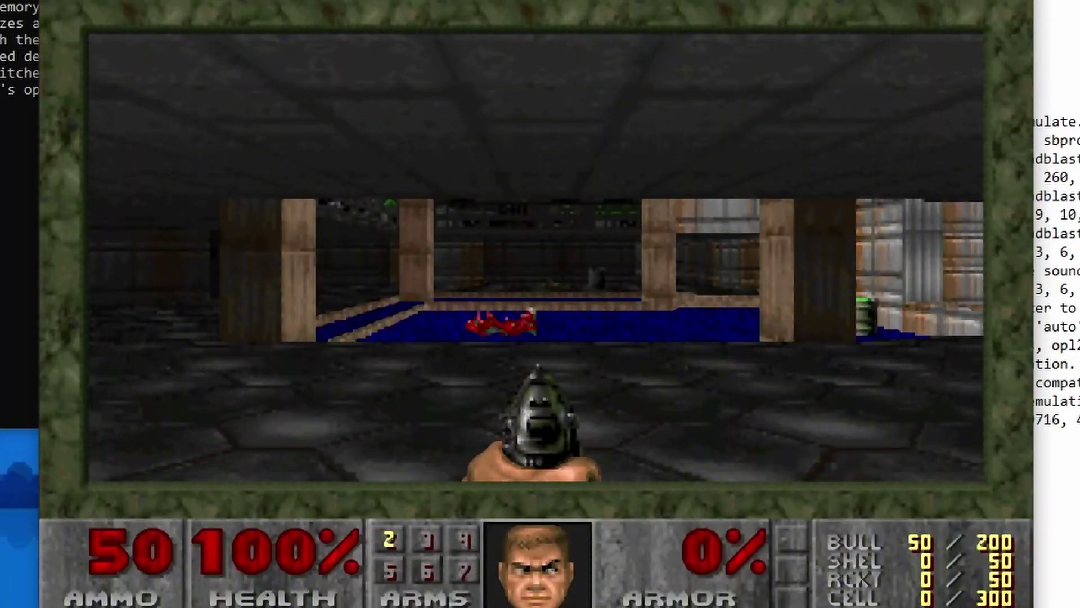
pyautogui.press('Left')
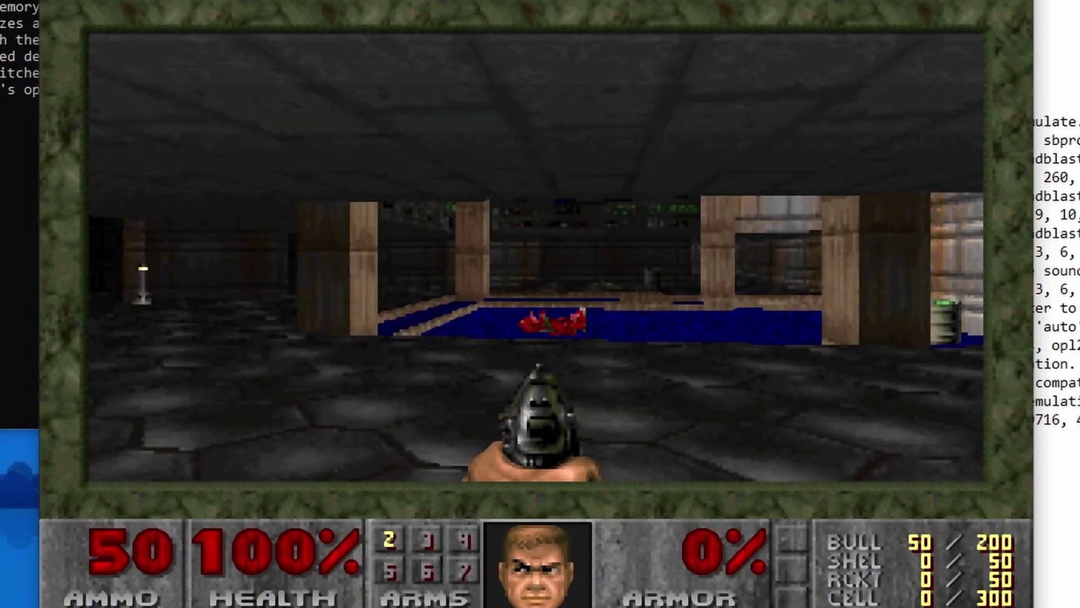
pyautogui.press('Right')
pyautogui.press('Left')
pyautogui.press('Right')
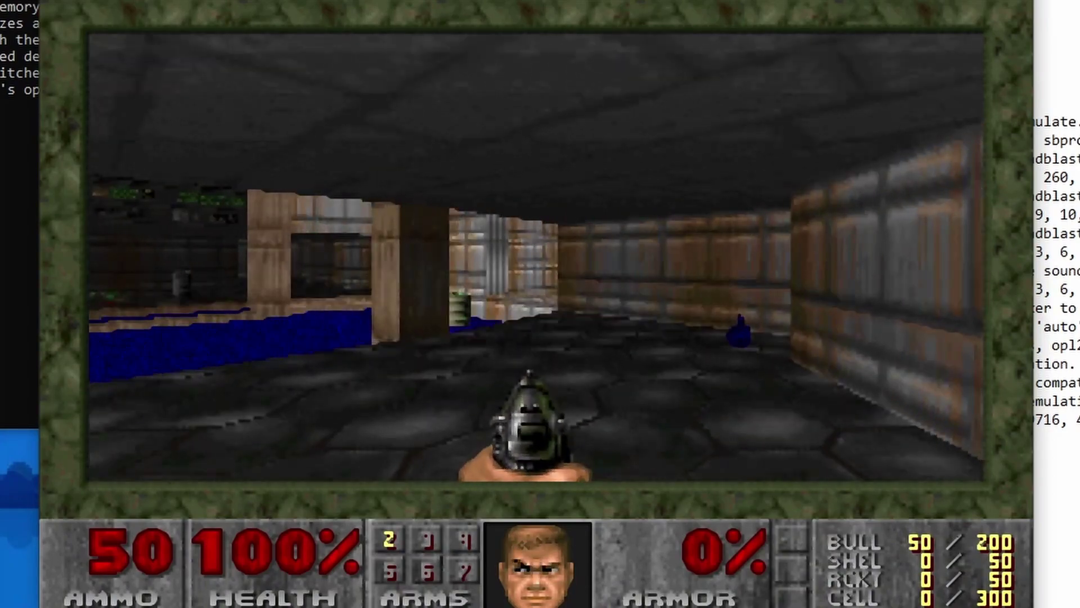
pyautogui.press('Up')
pyautogui.press('Left')
pyautogui.press('Left')
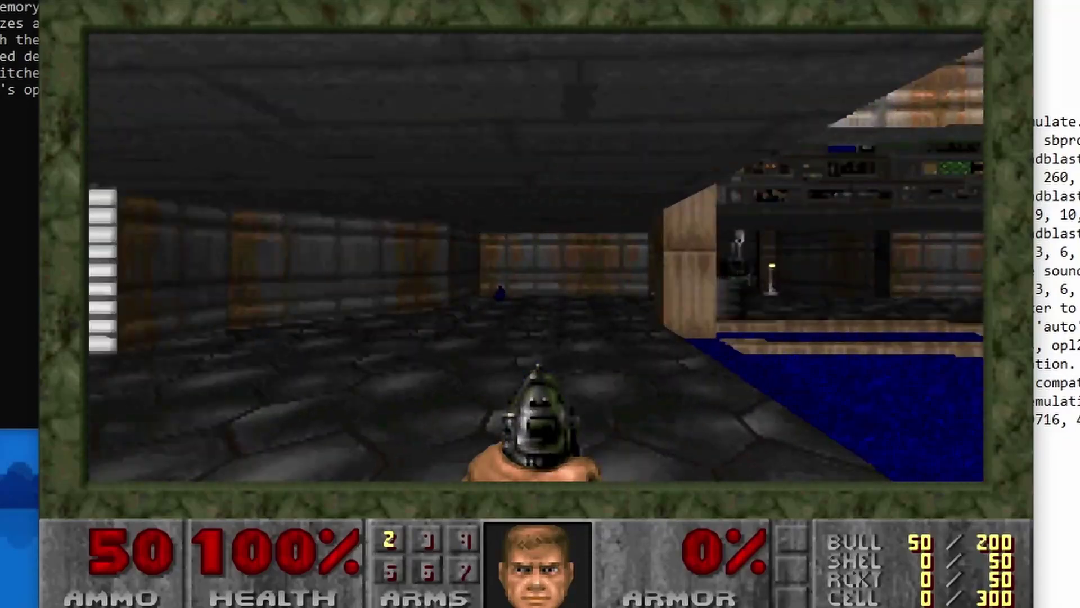
pyautogui.press('Left')
pyautogui.press('Right')
pyautogui.press('Up')
pyautogui.press('Left')
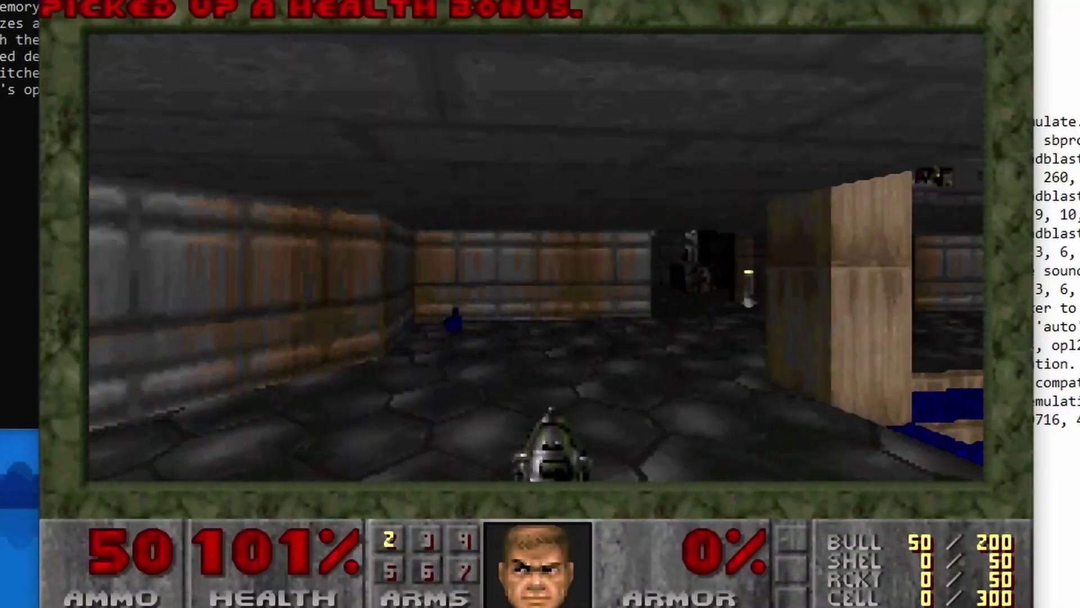
pyautogui.press('Left')
pyautogui.press('Up')
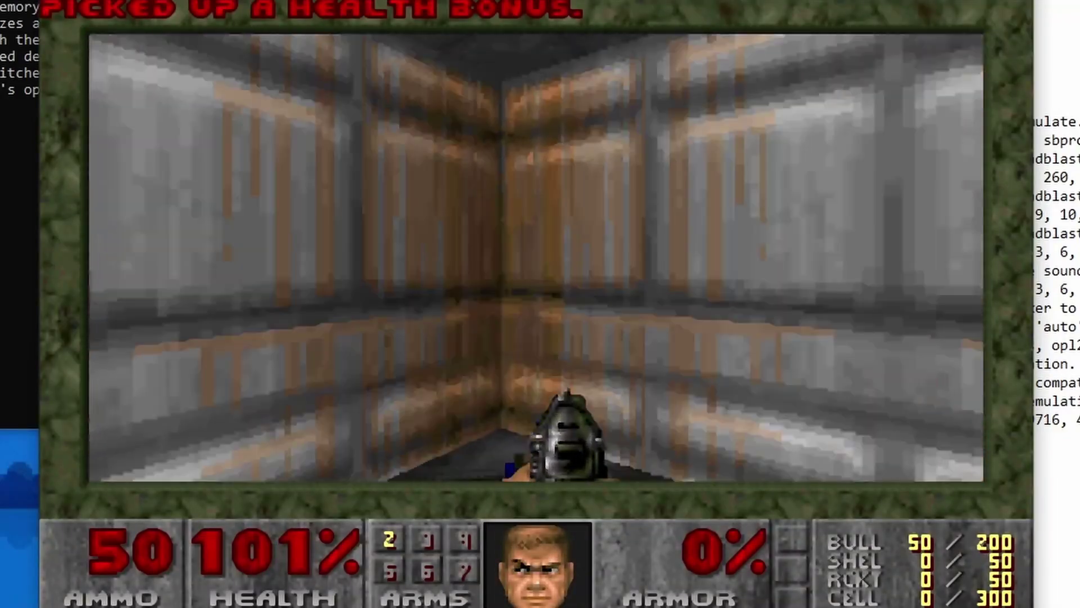
pyautogui.press('Left')
pyautogui.press('Right')
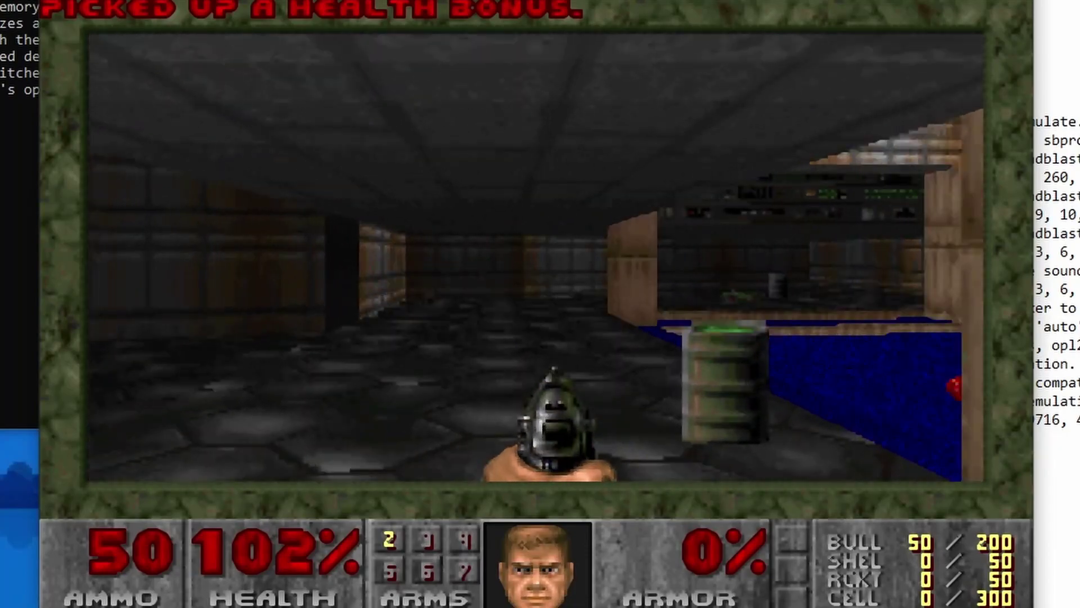
pyautogui.press('Left')
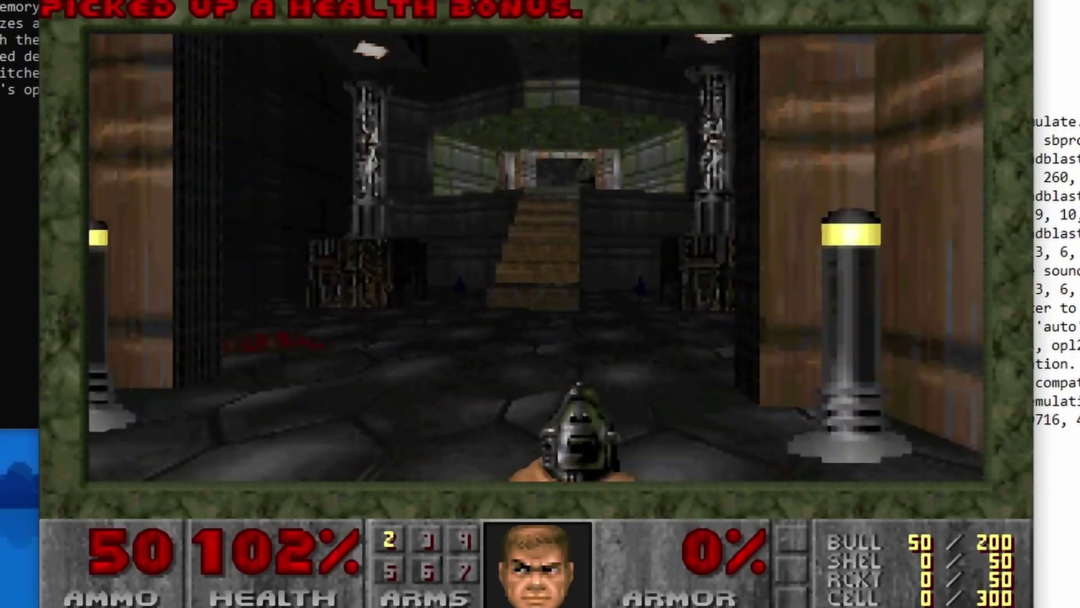
pyautogui.press('Up')
pyautogui.press('Right')
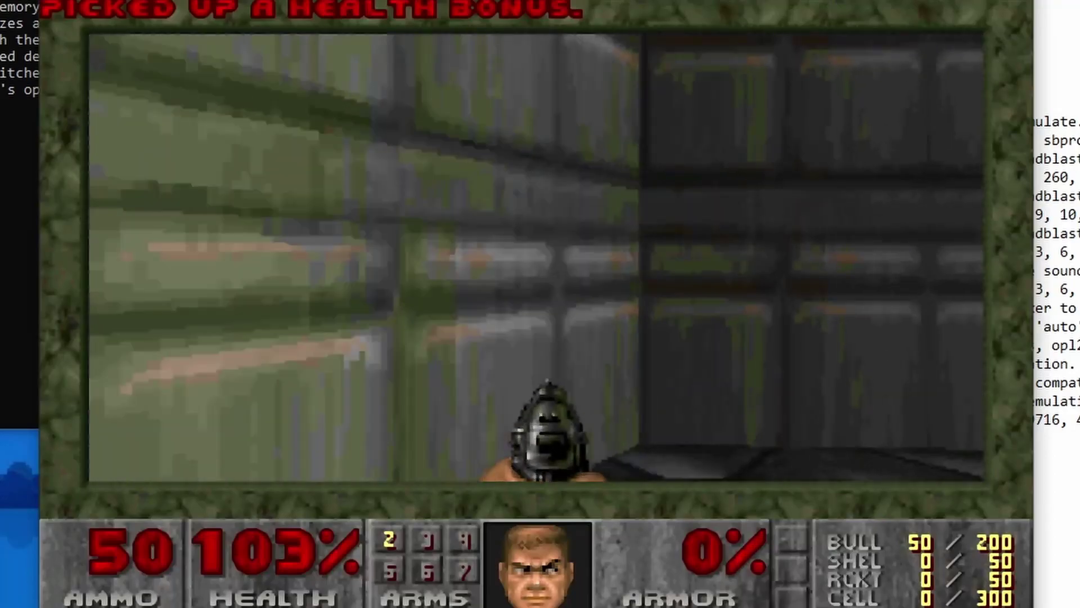
pyautogui.press('Up')
pyautogui.press('Left')
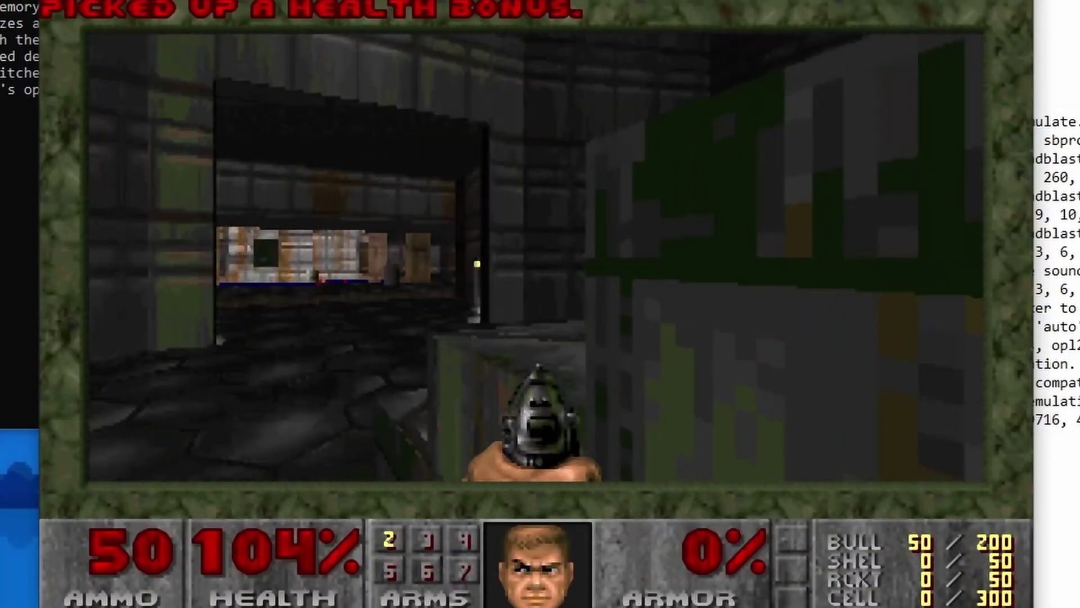
pyautogui.press('Left')
pyautogui.press('Up')
pyautogui.press('Left')
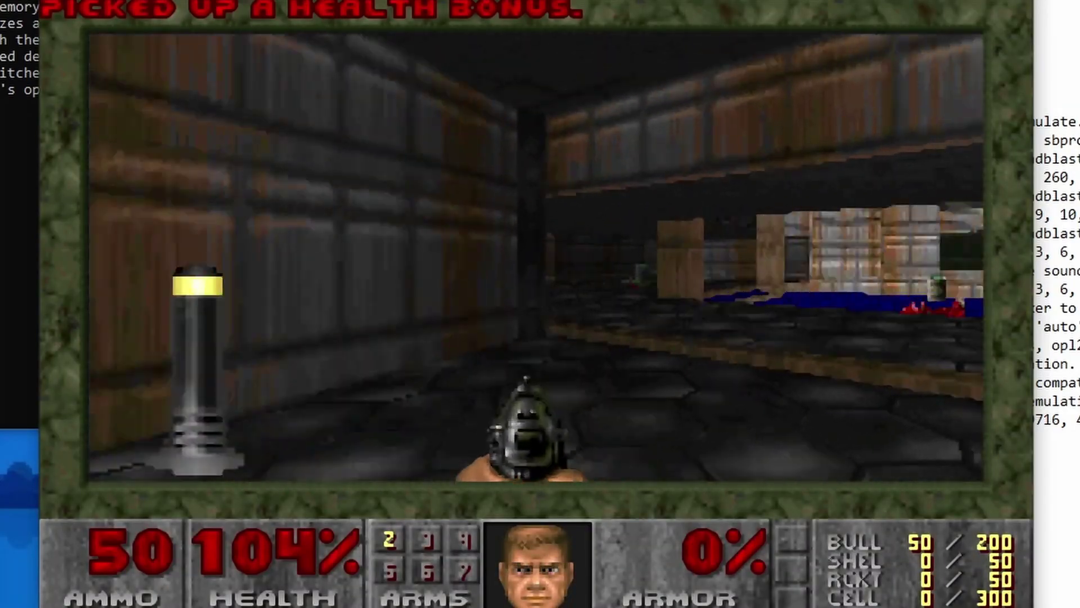
pyautogui.press('Left')
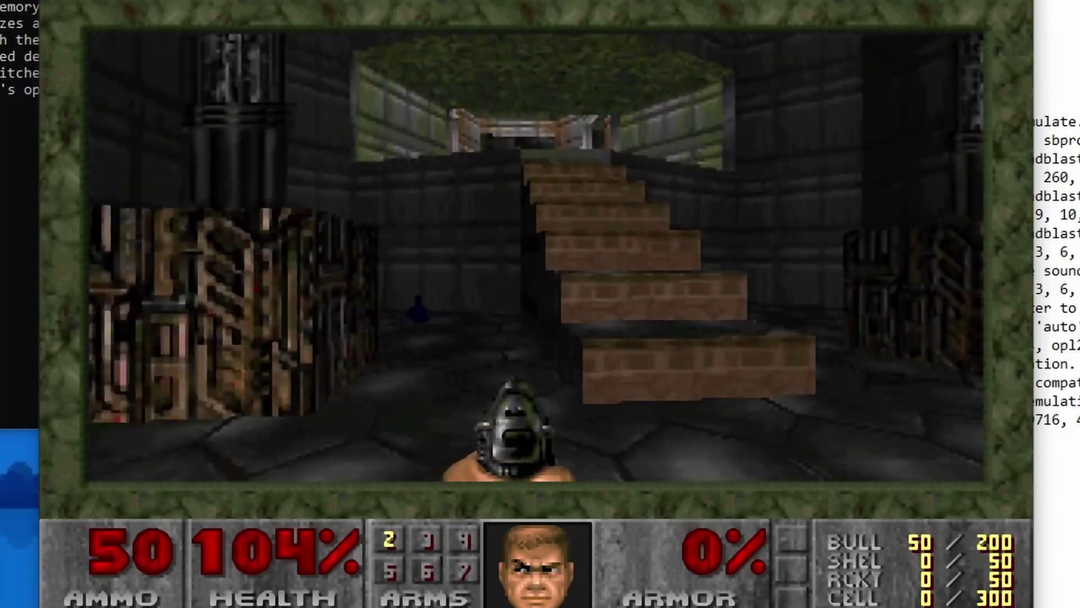
pyautogui.press('Up')
pyautogui.press('Left')
pyautogui.press('Left')
pyautogui.press('Up')
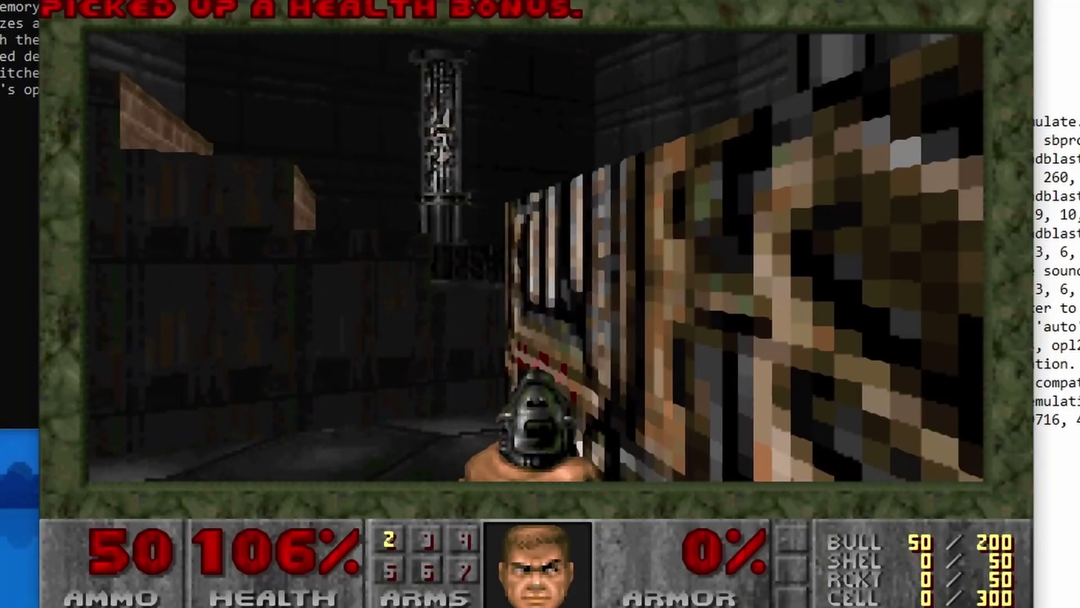
pyautogui.press('Right')
pyautogui.press('Right')
pyautogui.press('Up')
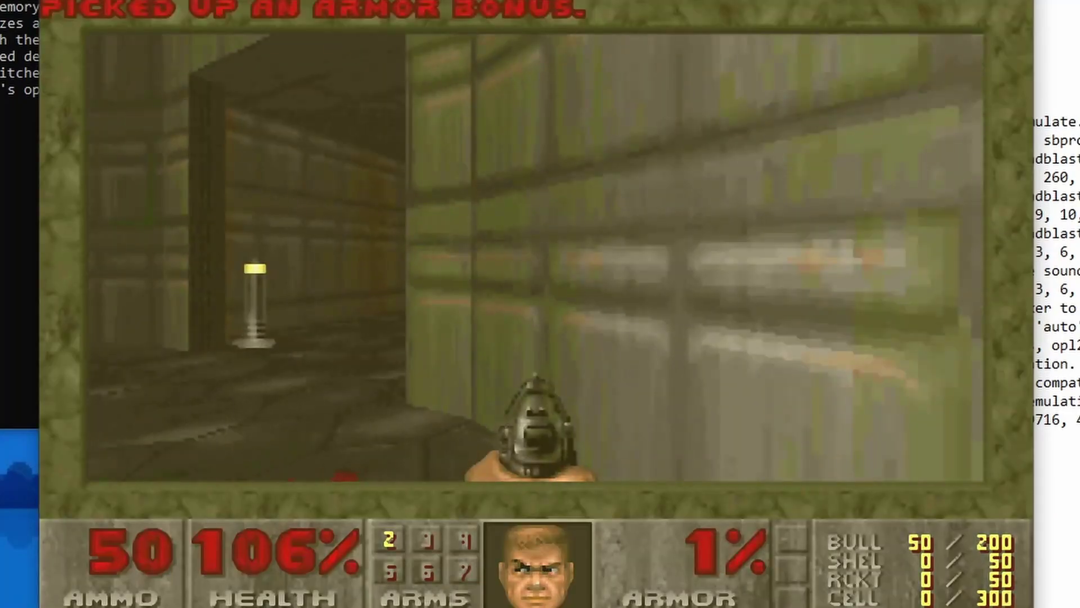
pyautogui.press('Left')
pyautogui.press('Right')
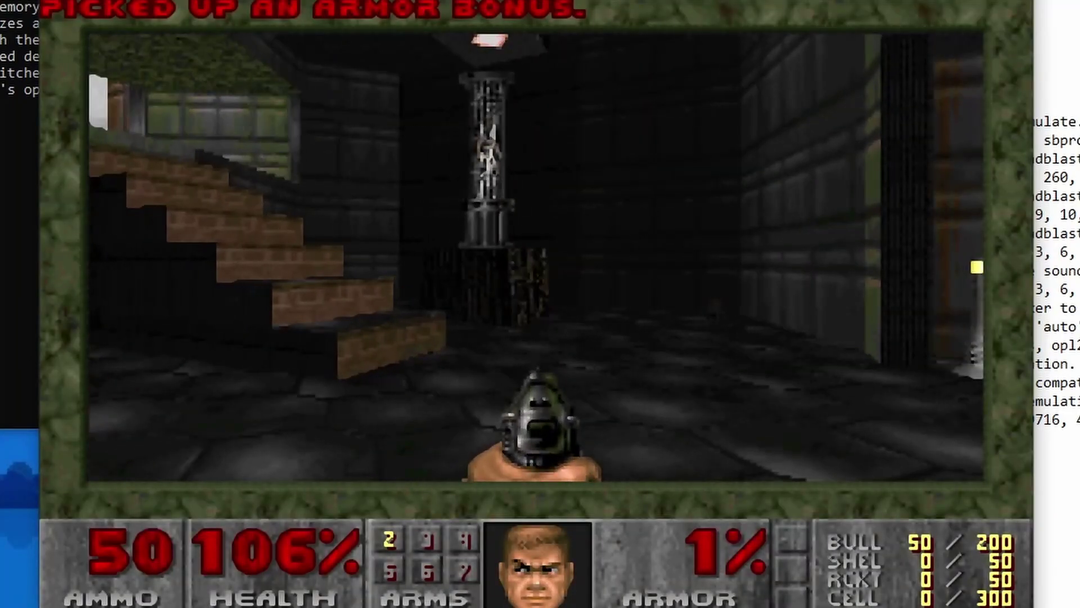
pyautogui.press('Up')
pyautogui.press('Right')
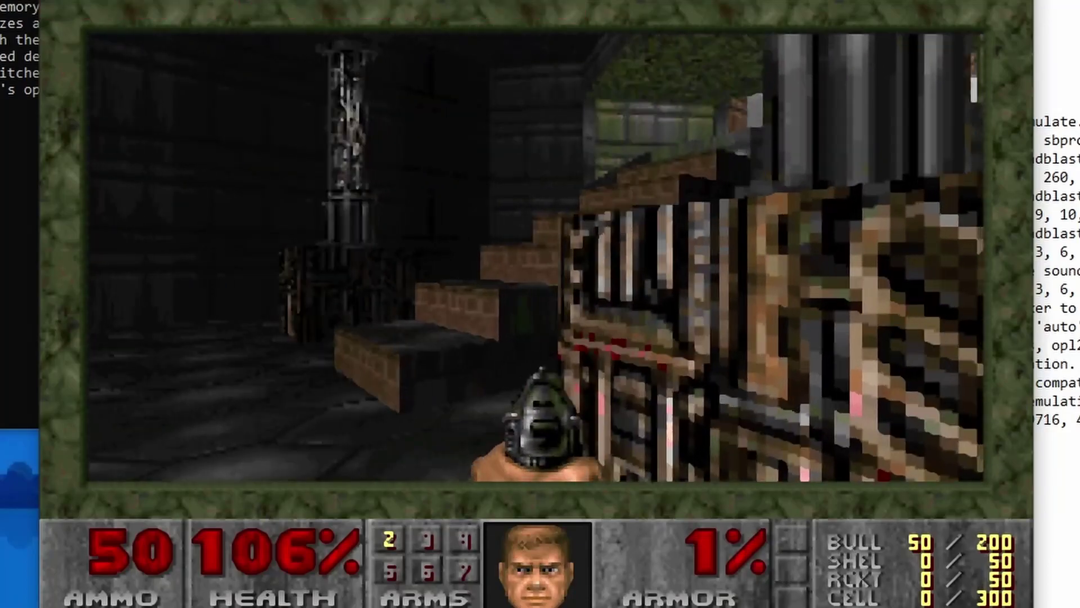
pyautogui.press('Up')
pyautogui.press('Left')
pyautogui.press('Up')
pyautogui.press('Right')
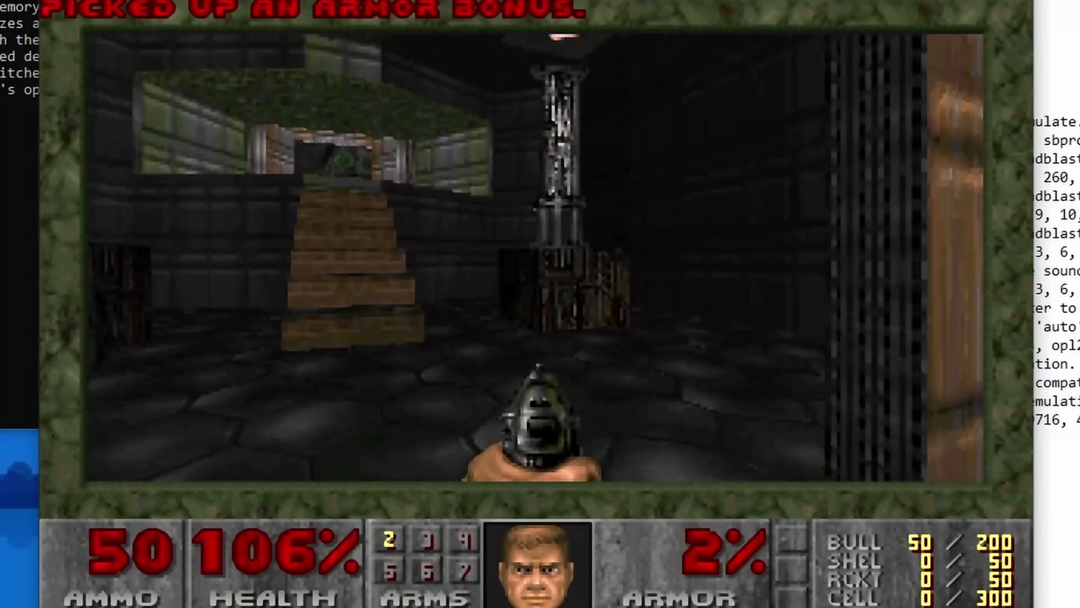
pyautogui.press('Right')
pyautogui.press('Left')
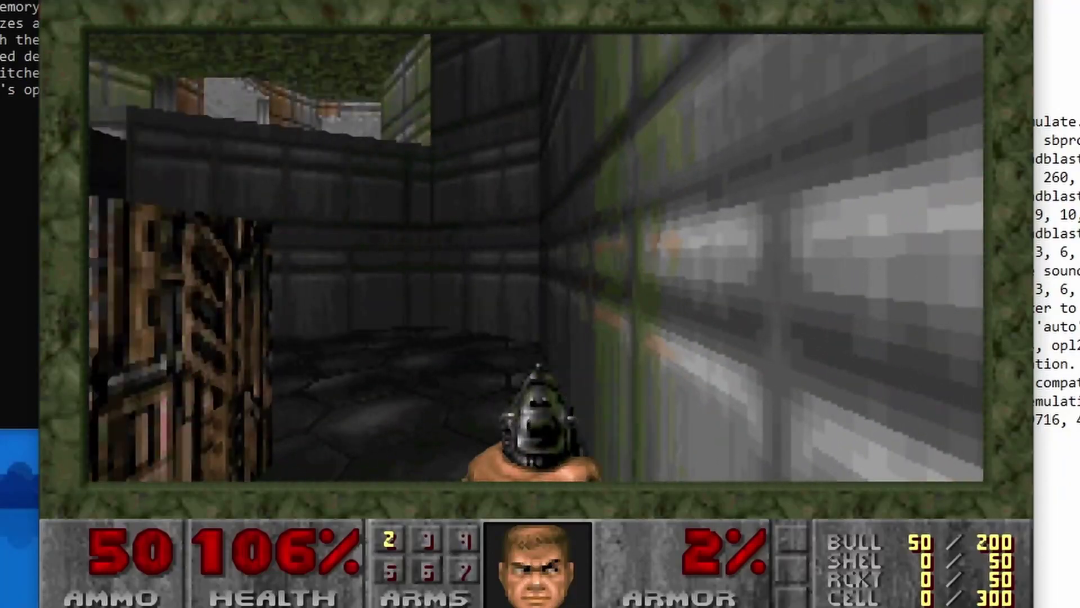
pyautogui.press('Right')
pyautogui.press('Up')
pyautogui.press('Right')
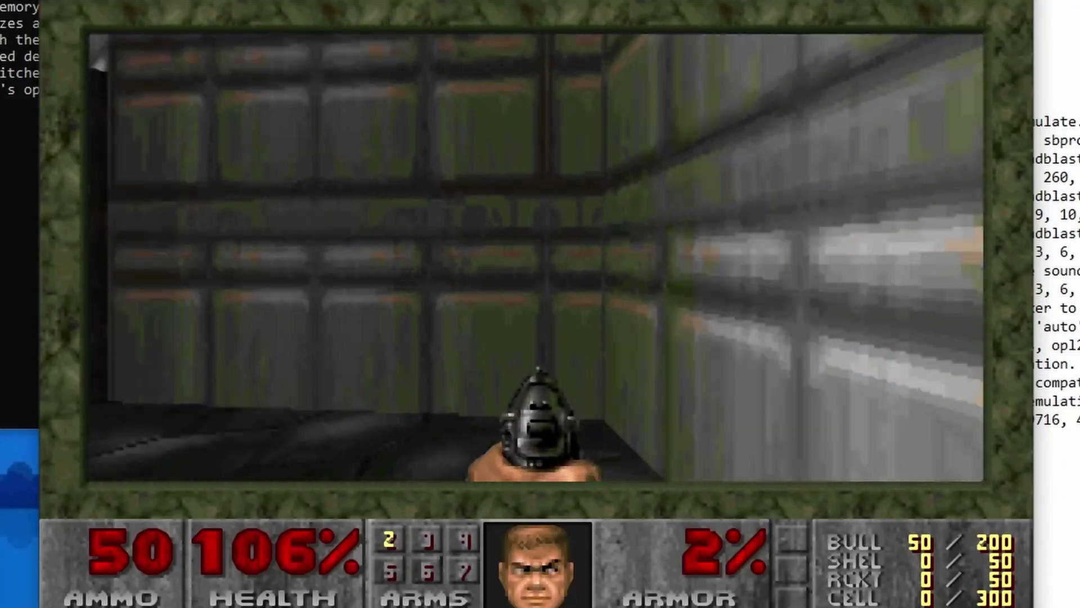
pyautogui.press('Up')
pyautogui.press('Right')
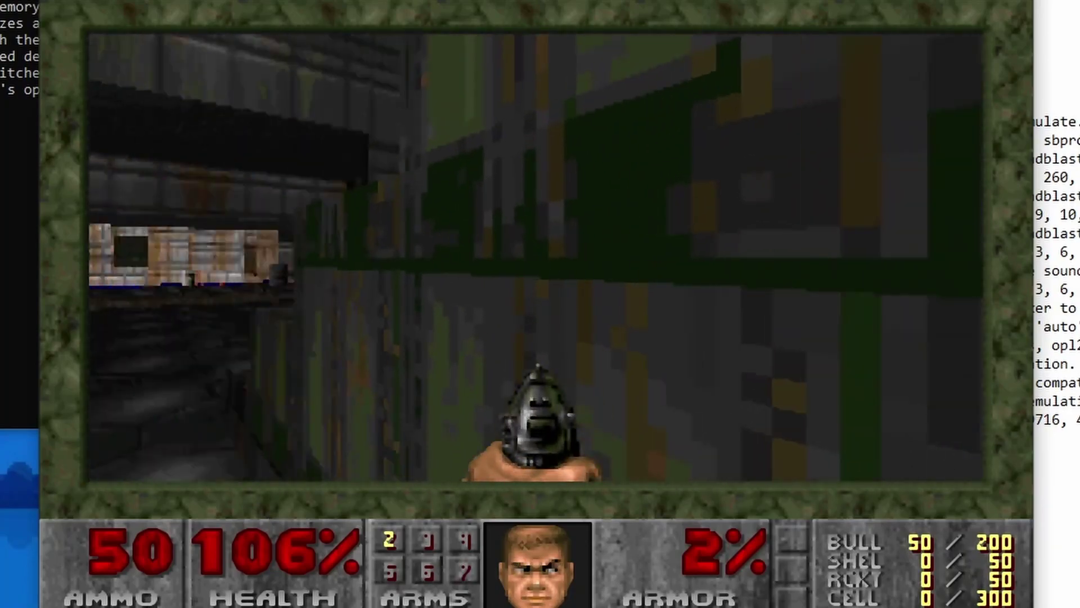
# Step: Explore the level's starting room, walking around the carved pillars and along the surrounding walls
pyautogui.press('Left')
pyautogui.press('Up')
pyautogui.press('Right')
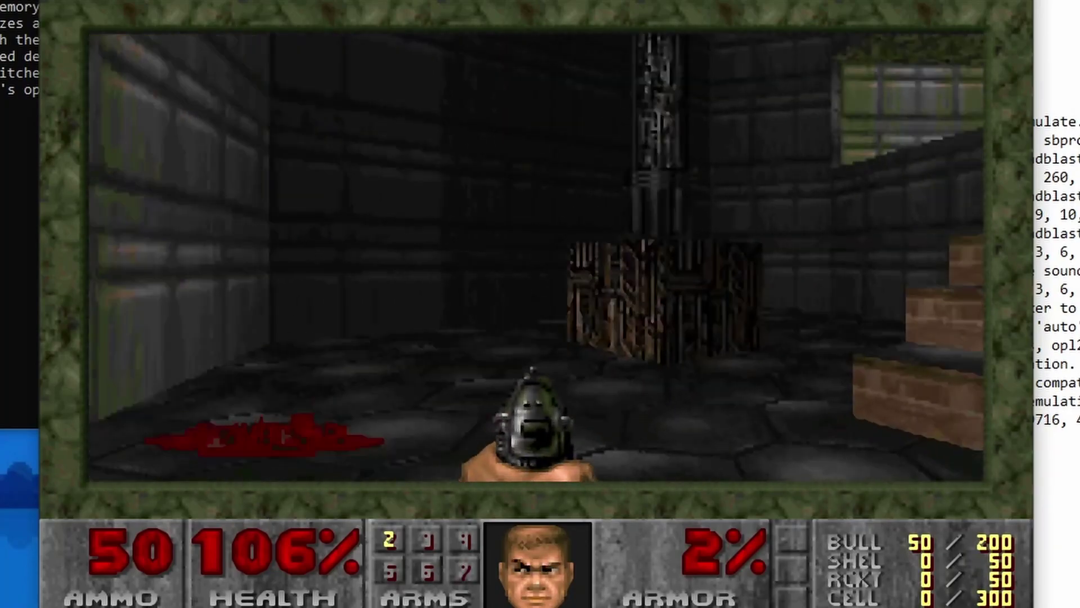
pyautogui.press('Left')
pyautogui.press('Right')
pyautogui.press('Up')
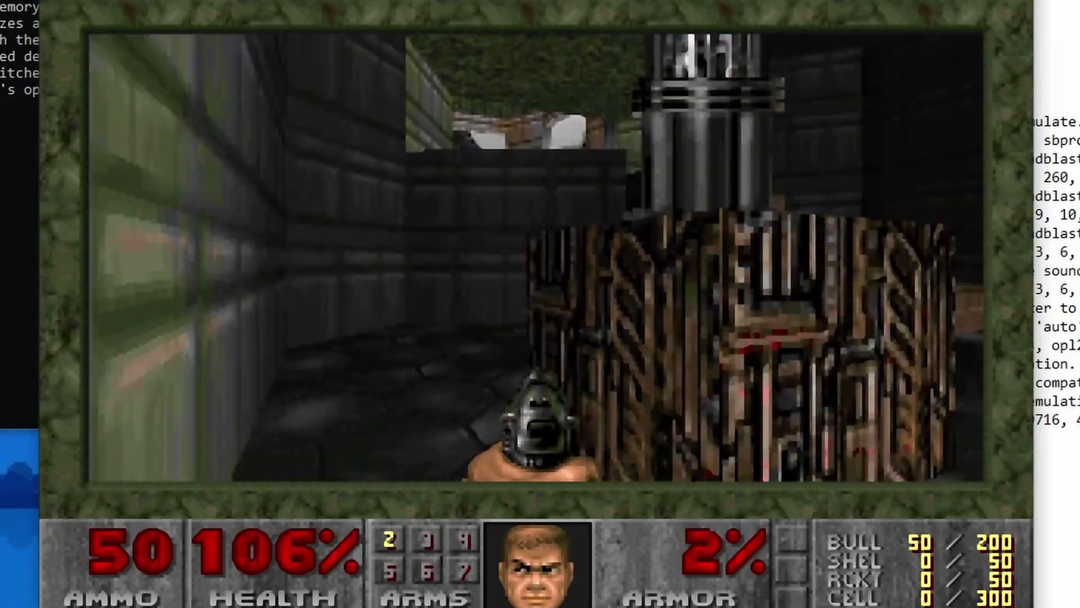
pyautogui.press('Left')
pyautogui.press('Right')
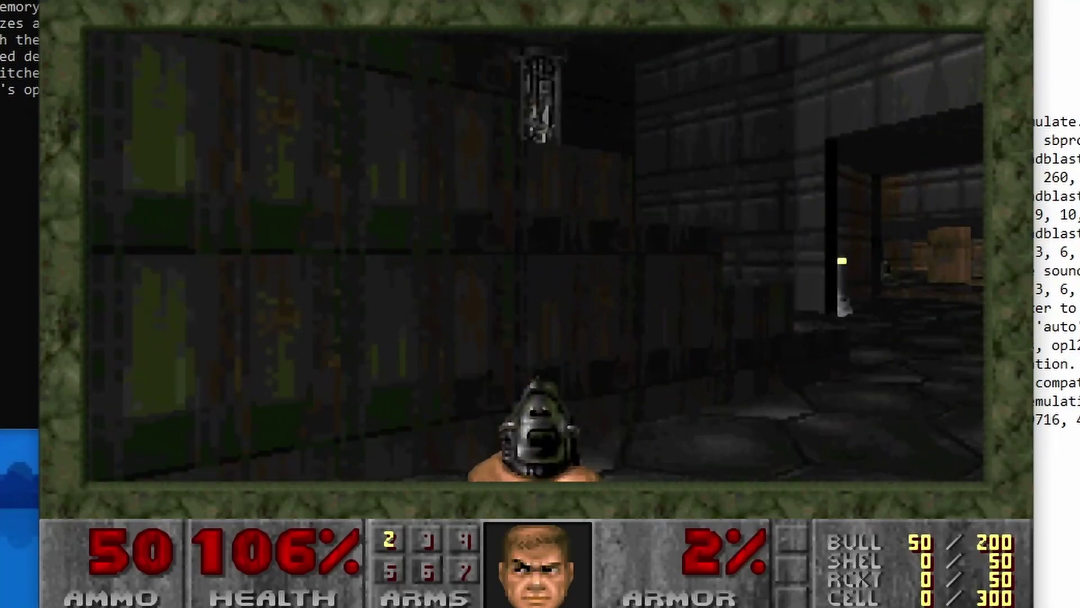
pyautogui.press('Right')
pyautogui.press('Left')
pyautogui.press('Up')
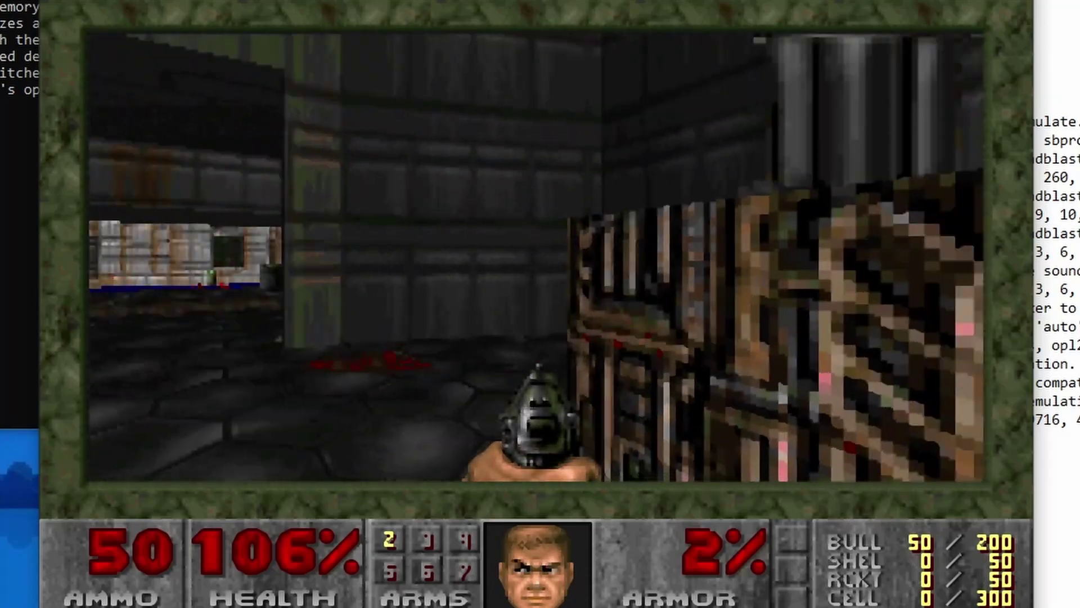
pyautogui.press('Left')
pyautogui.press('Up')
pyautogui.press('Right')
pyautogui.press('Up')
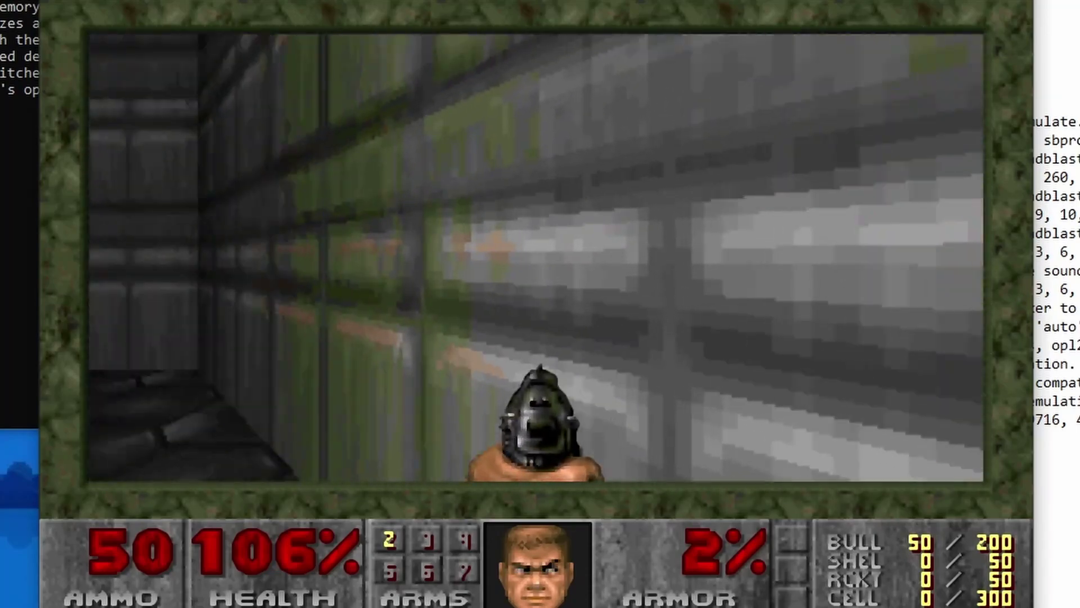
pyautogui.press('Up')
pyautogui.press('Right')
pyautogui.press('Left')
pyautogui.press('Left')
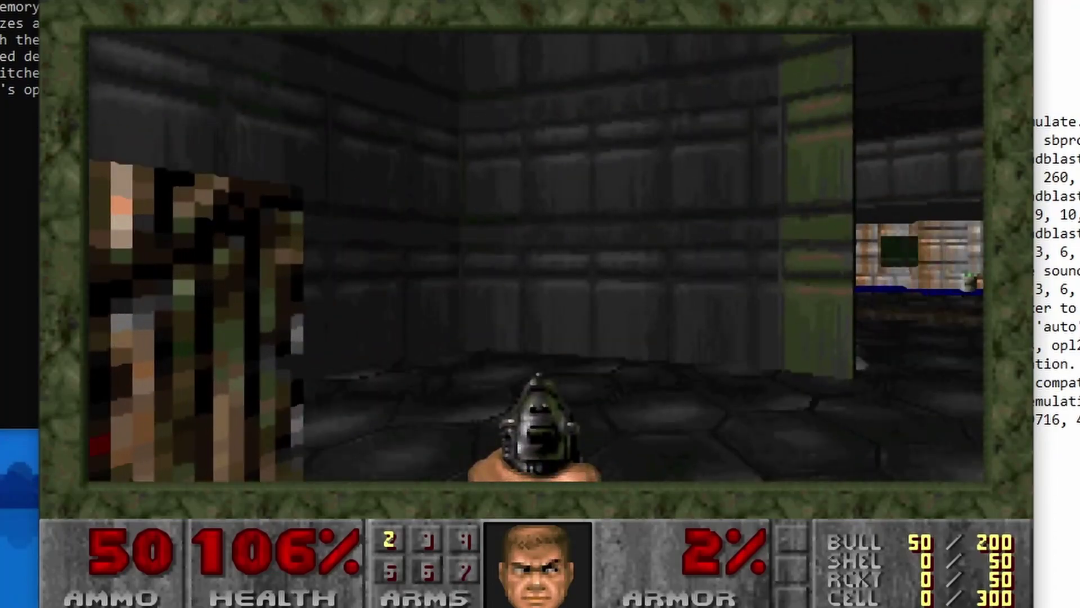
pyautogui.press('Right')
pyautogui.press('Right')
pyautogui.press('Up')
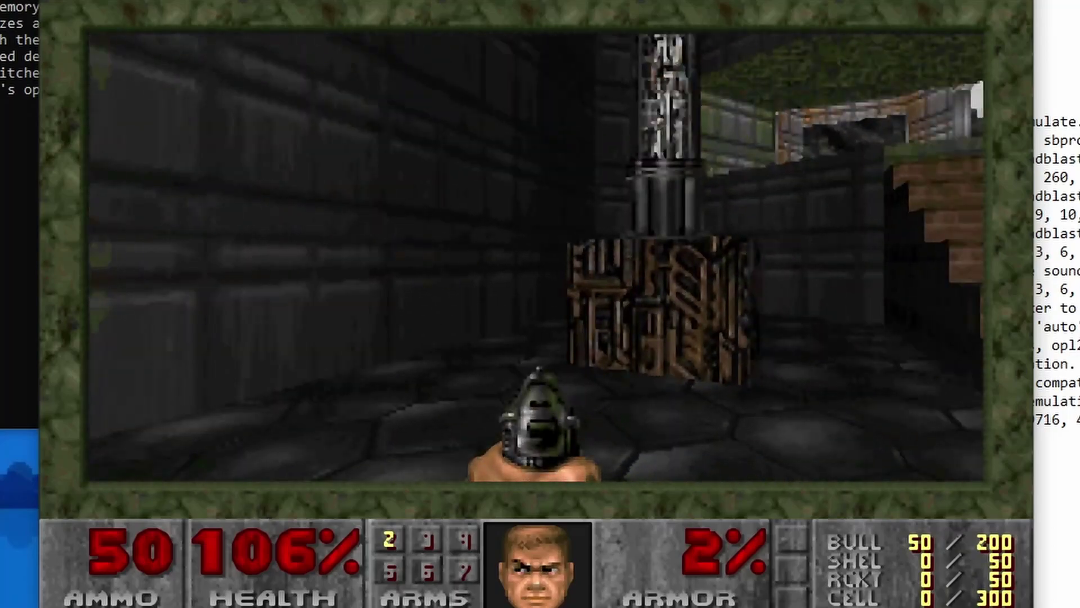
# Step: Go up the brick stairs beside the pillar and pick up the armor at the far end of the raised area
pyautogui.press('Right')
pyautogui.press('Down')
pyautogui.press('Left')
pyautogui.press('Up')
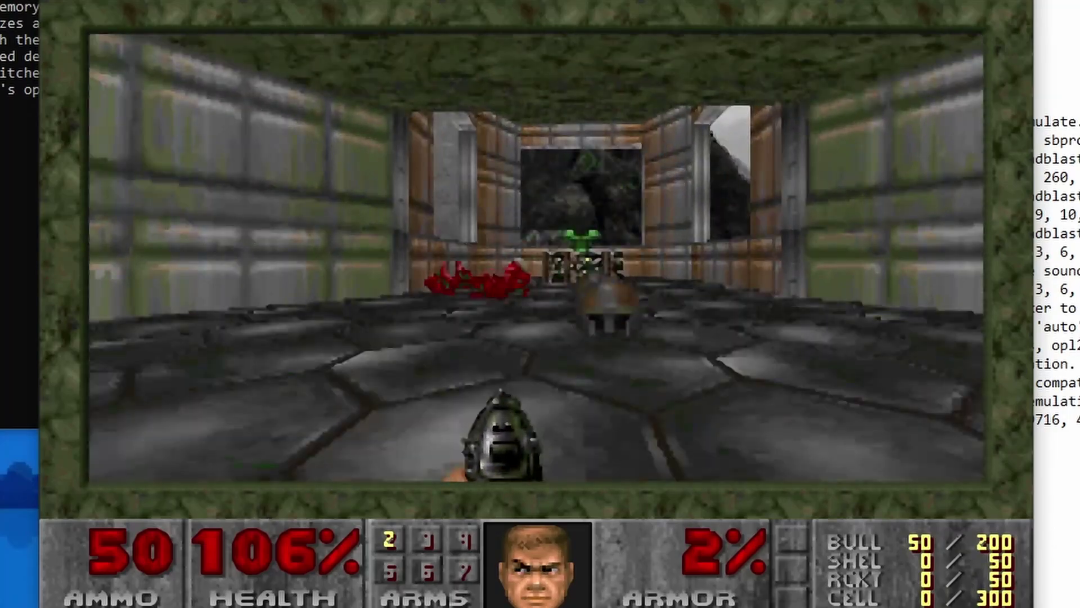
pyautogui.press('Up')
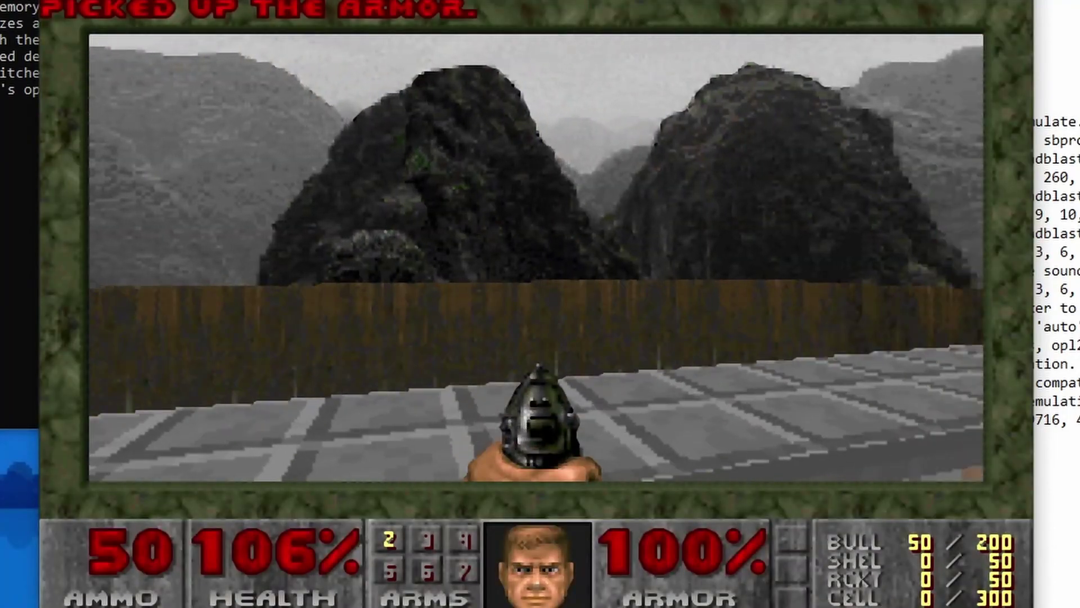
# Step: Look out of the raised area's windows at the mountains and turn back to face the main room
pyautogui.press('Right')
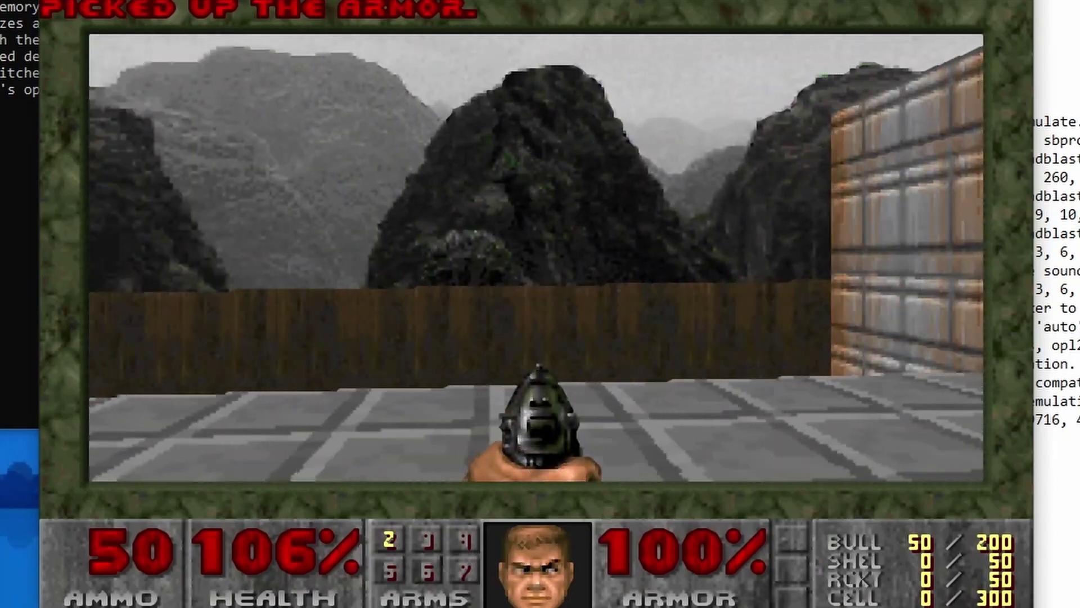
pyautogui.press('Left')
pyautogui.press('Right')
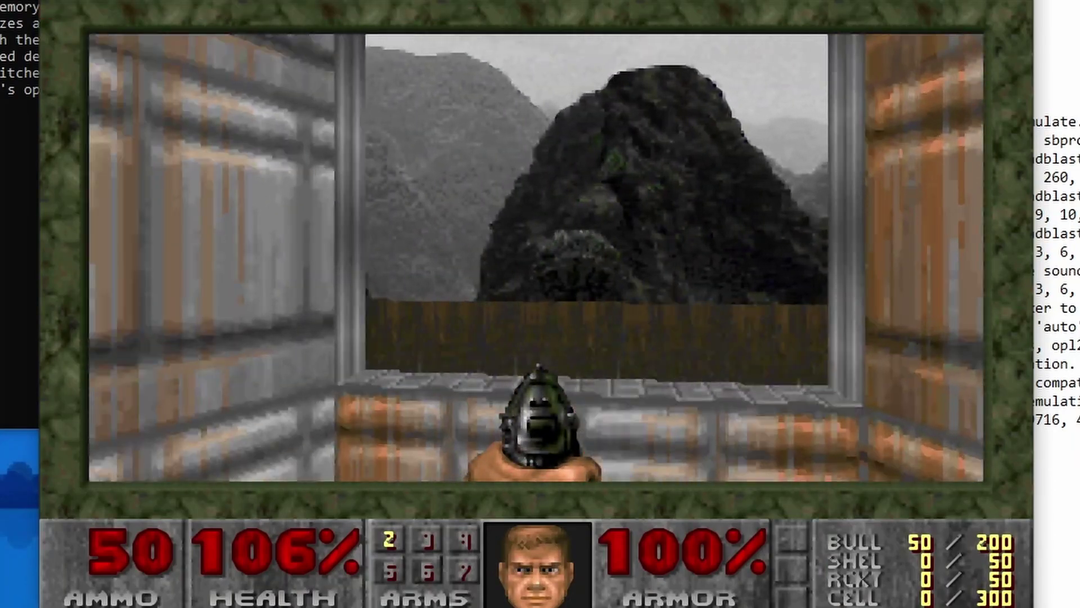
pyautogui.press('Up')
pyautogui.press('Down')
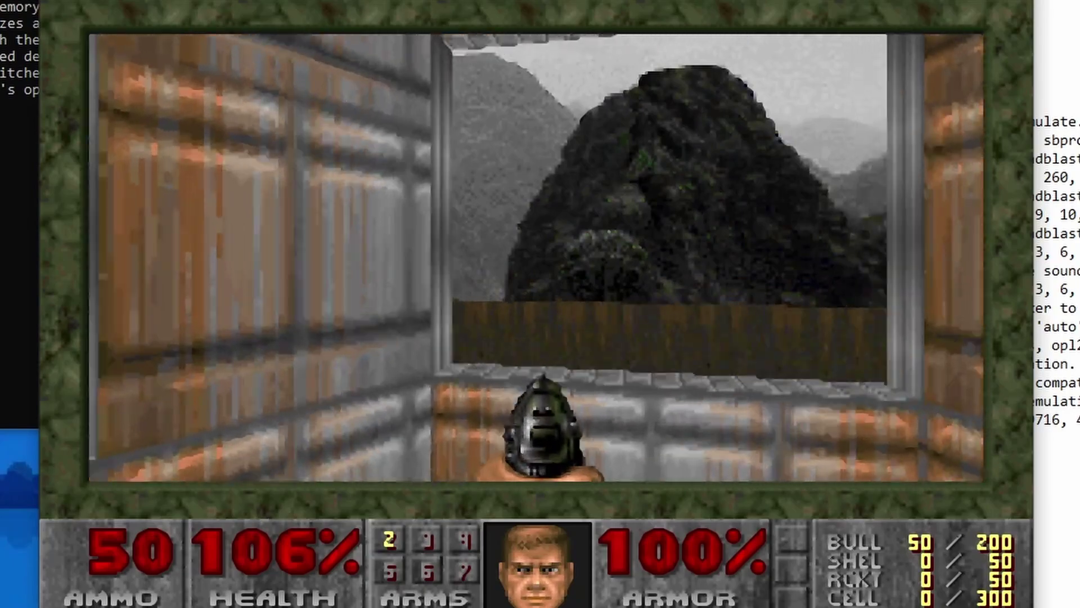
pyautogui.press('Up')
pyautogui.press('Left')
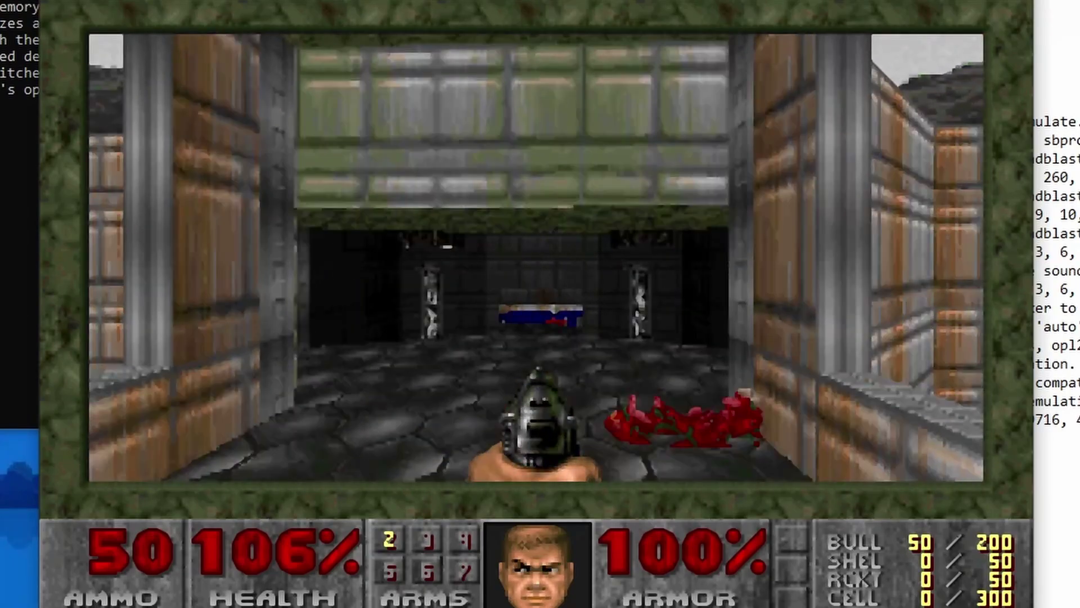
# Step: Cross back through the starting room into the adjoining room with the blue floor and toxic barrel
pyautogui.press('Up')
pyautogui.press('Up')
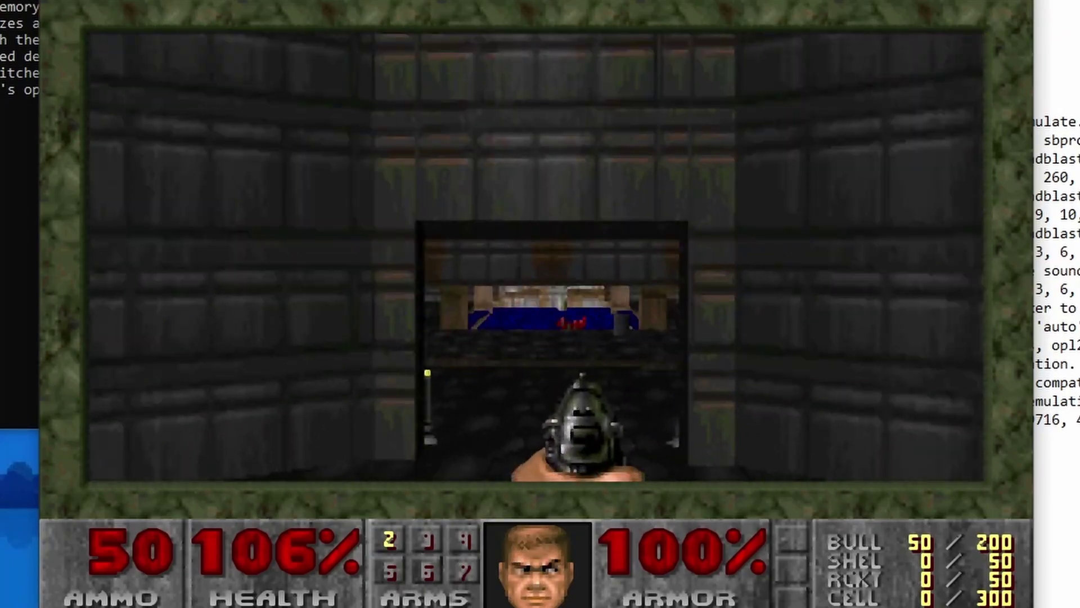
pyautogui.press('Up')
pyautogui.press('Right')
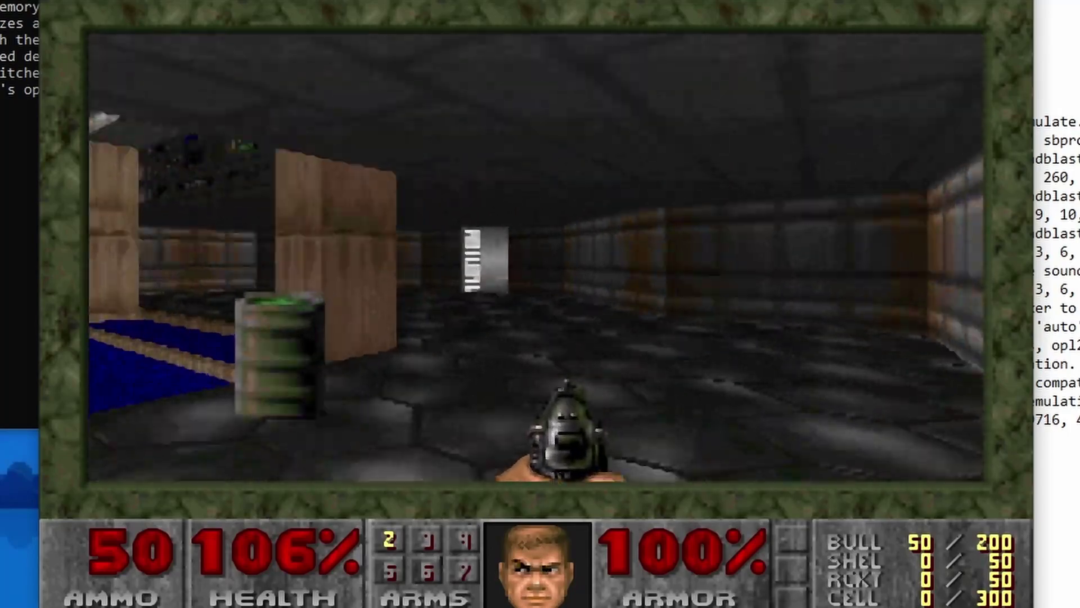
pyautogui.press('Left')
pyautogui.press('Up')
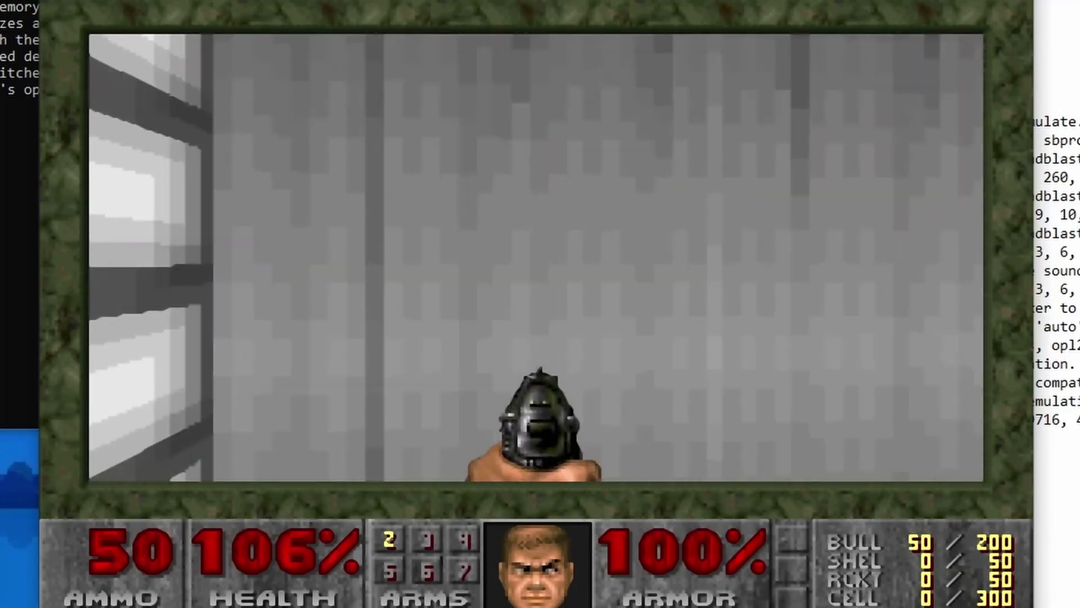
# Step: Turn away from the lit column, follow the corridor past the barrel and open the metal door by the dead marine
pyautogui.press('Right')
pyautogui.press('Right')
pyautogui.press('Left')
pyautogui.press('Right')
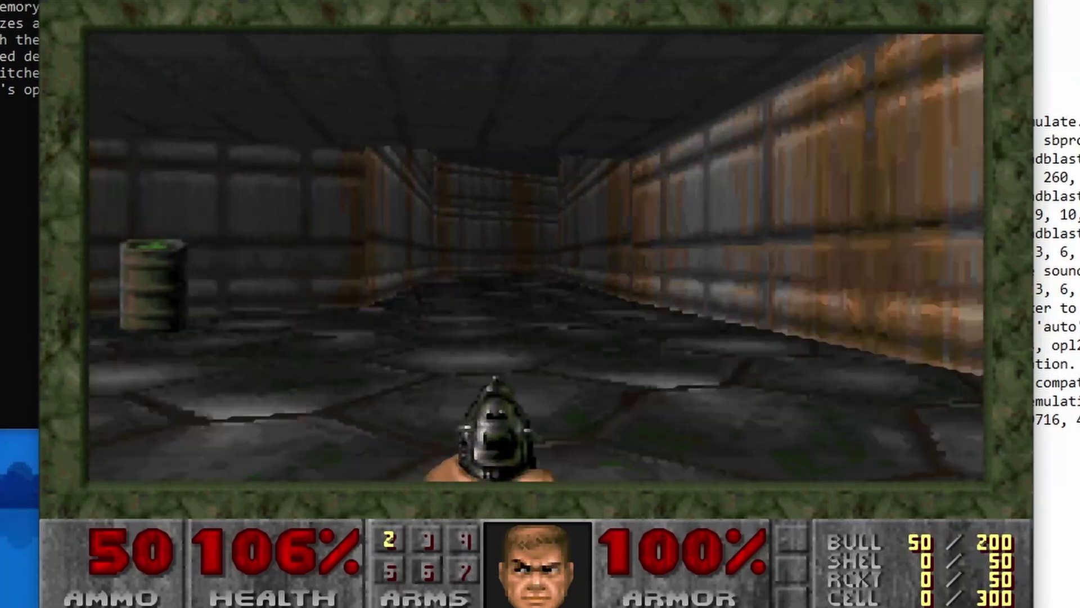
pyautogui.press('Up')
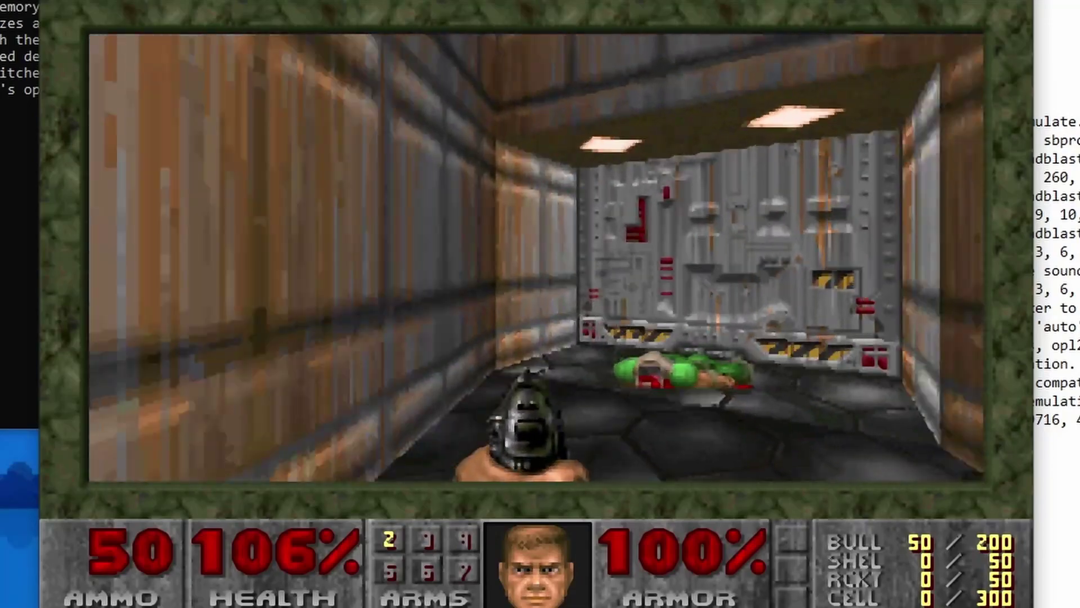
pyautogui.press('Up')
pyautogui.press('space')
# Step: Enter the dark computer room and shoot the two enemies near the blue platform with the pistol
pyautogui.press('Up')
pyautogui.press('ctrl')
pyautogui.press('Up')
pyautogui.press('ctrl')
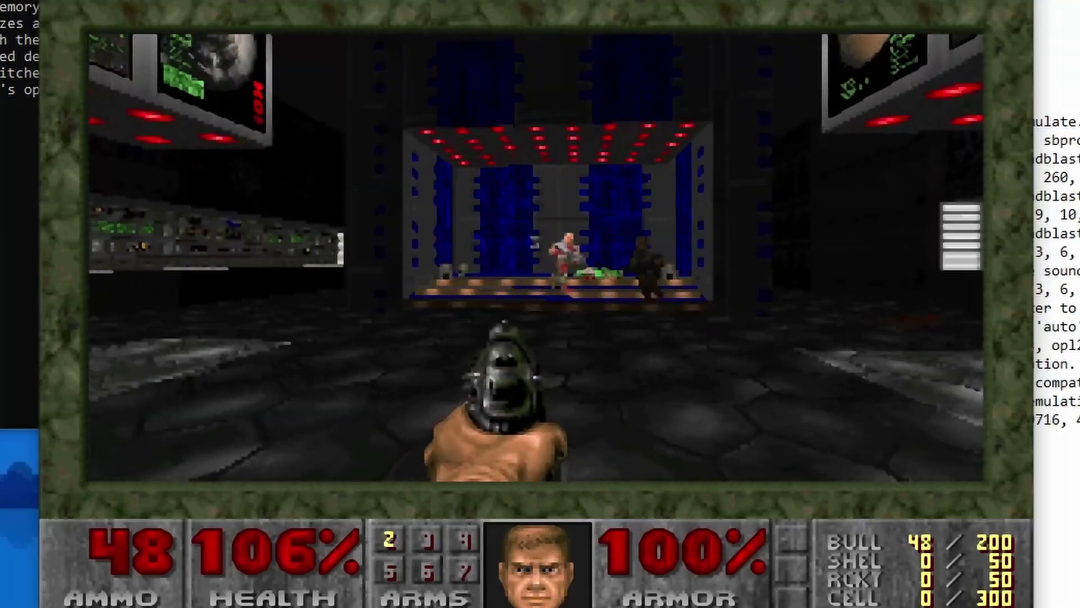
pyautogui.press('Up')
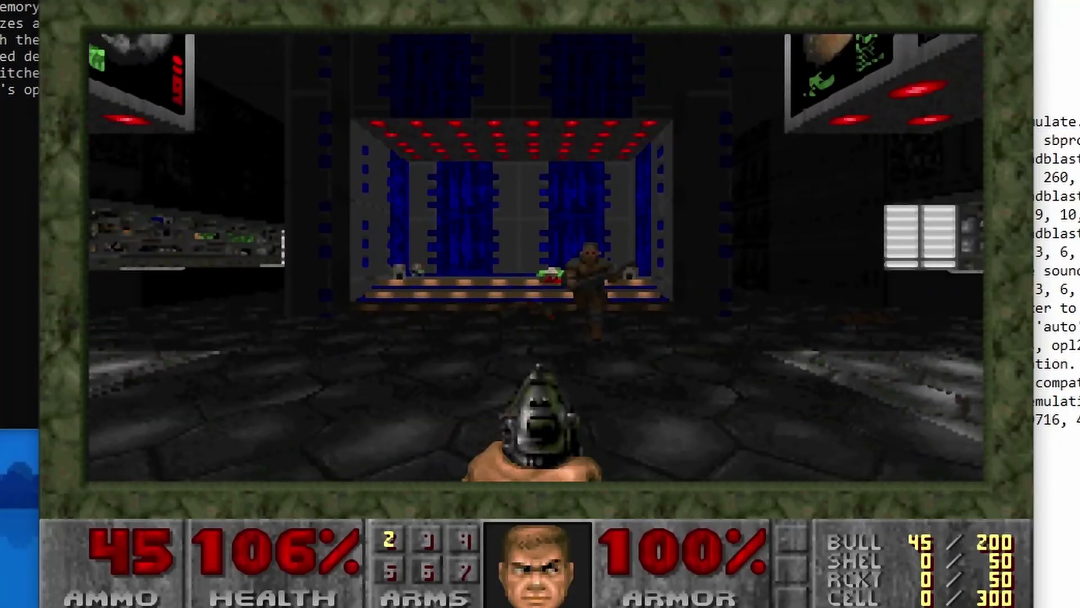
pyautogui.press('Right')
pyautogui.press('ctrl')
# Step: Step onto the blue platform and collect the armor bonuses along it
pyautogui.press('Up')
pyautogui.press('Left')
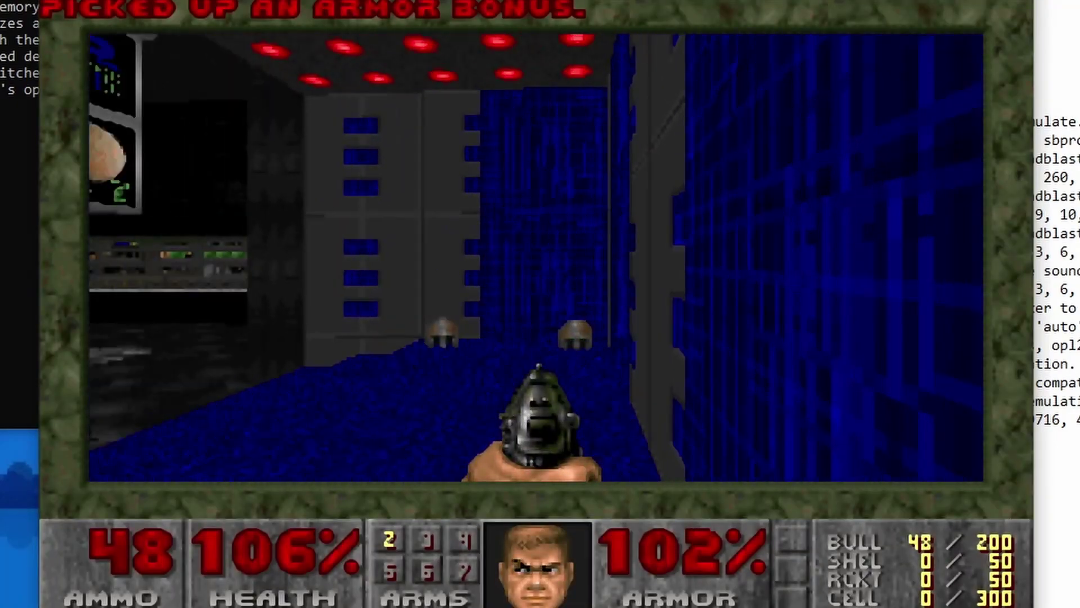
pyautogui.press('Up')
pyautogui.press('Left')
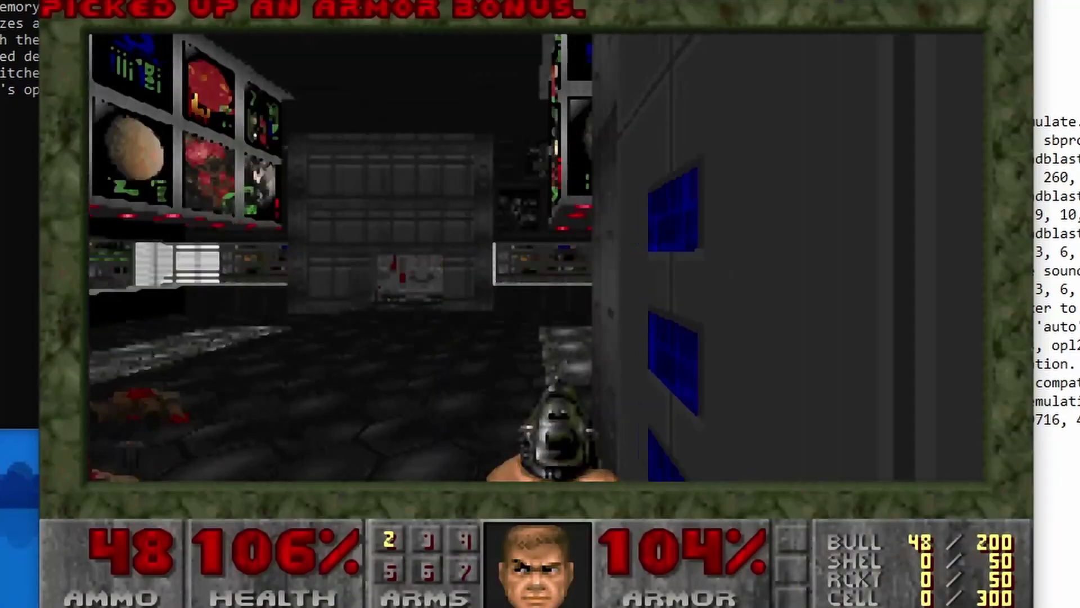
pyautogui.press('Right')
pyautogui.press('Up')
pyautogui.press('Right')
pyautogui.press('Up')
pyautogui.press('Left')
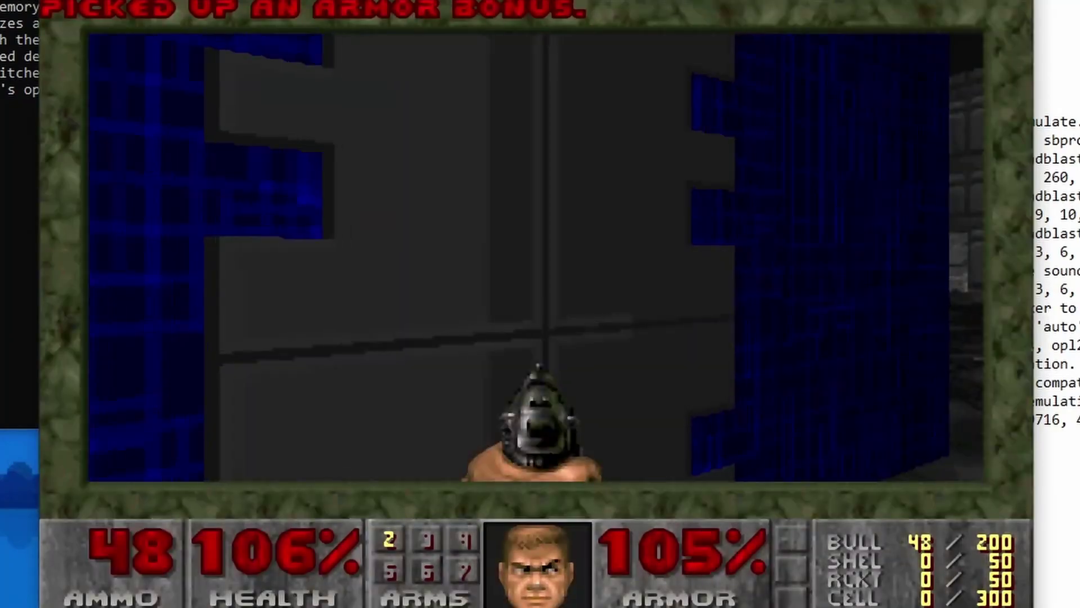
# Step: Stop playing and quit DOOM, confirming the return to DOS
pyautogui.press('Down')
pyautogui.press('Escape')
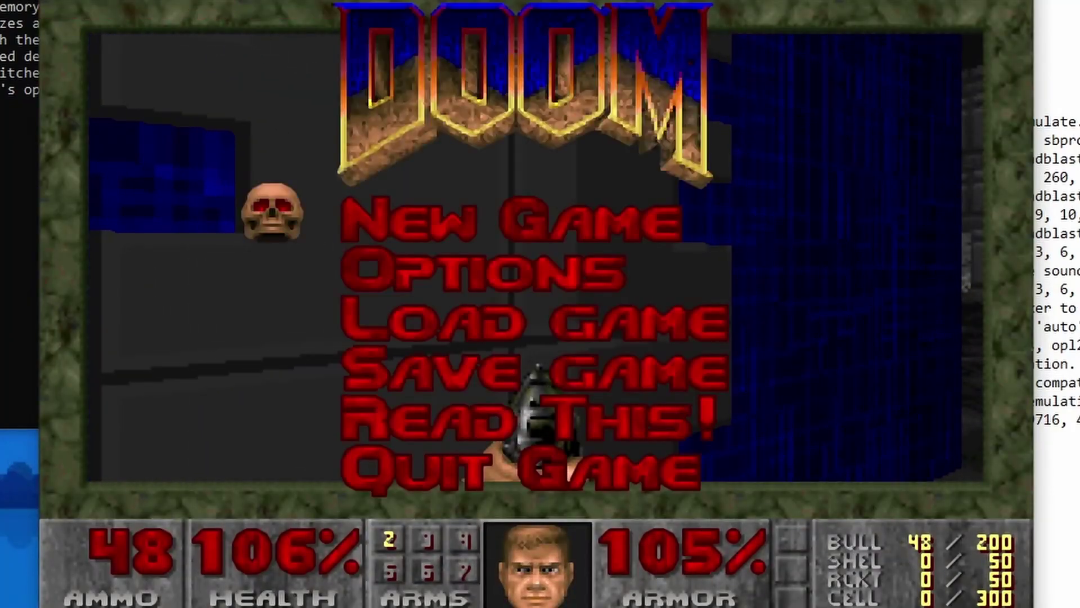
pyautogui.press('Down')
pyautogui.press('Down')
pyautogui.press('Down')
pyautogui.press('Down')
pyautogui.press('Down')
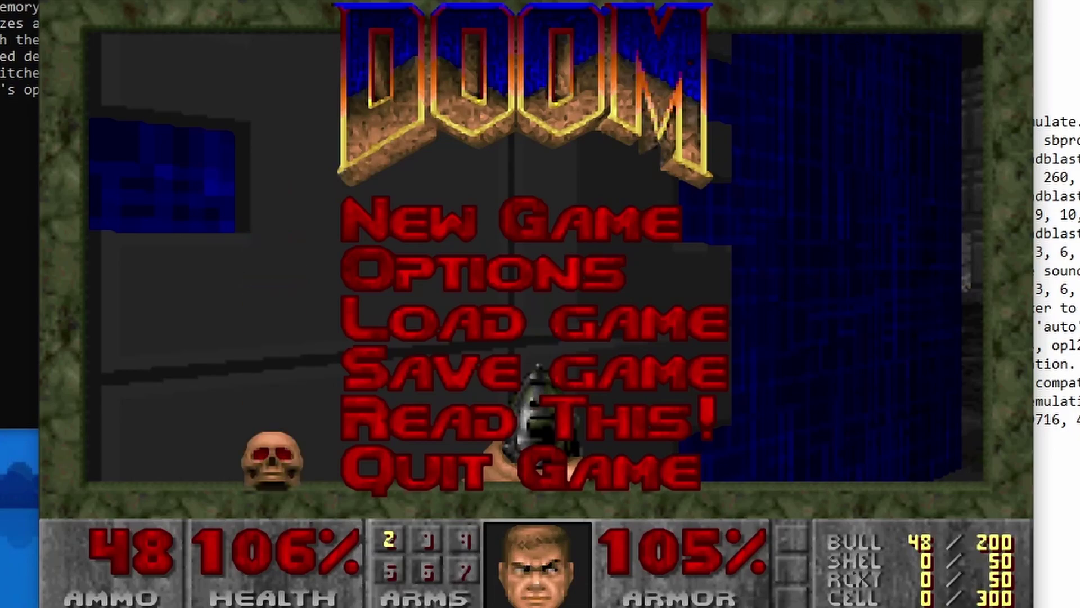
pyautogui.press('Return')
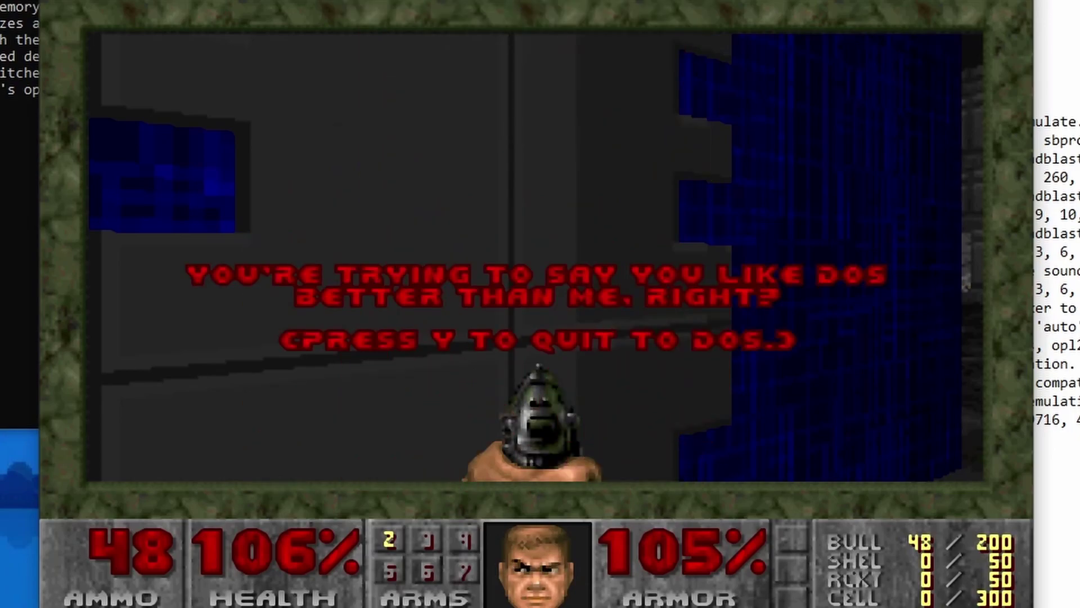
pyautogui.press('y')
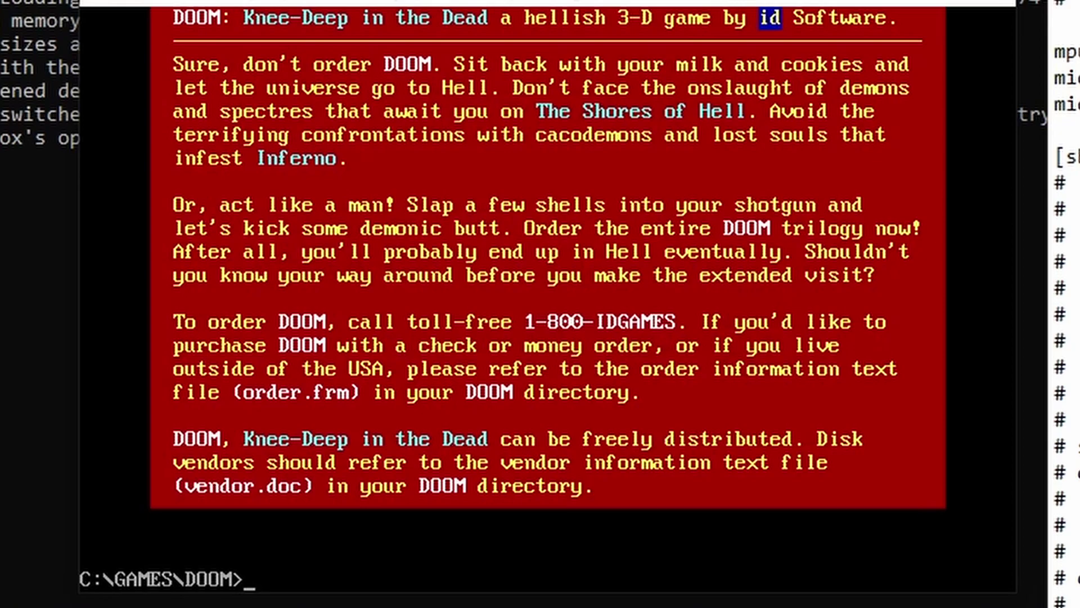
# Step: Change from C:\GAMES\DOOM up two directory levels with cd.. to the root of drive C
pyautogui.write('cd..')
pyautogui.press('Return')
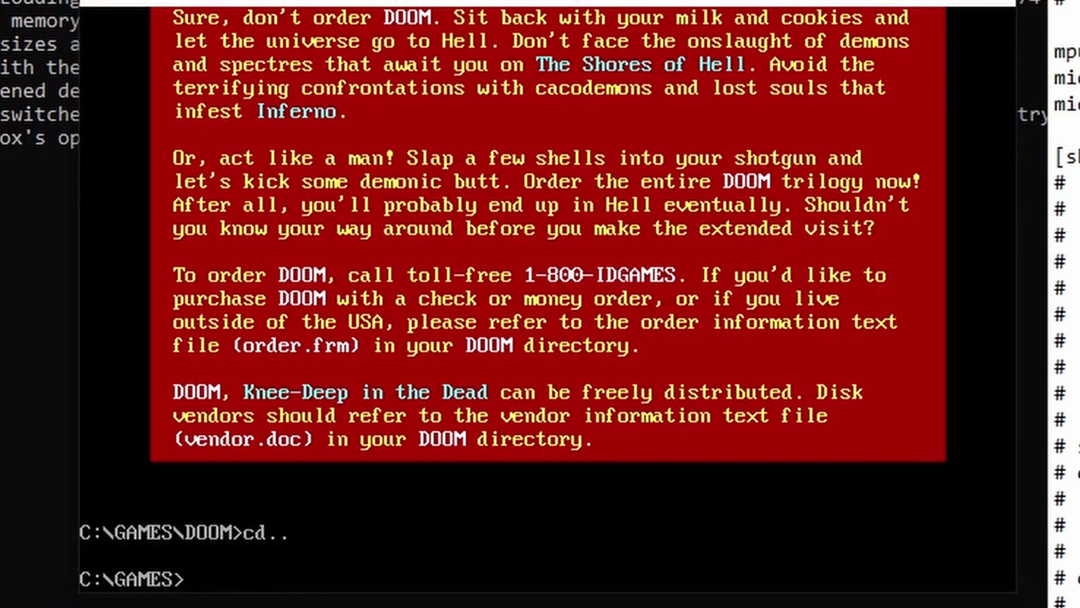
pyautogui.write('cd..')
pyautogui.press('Return')
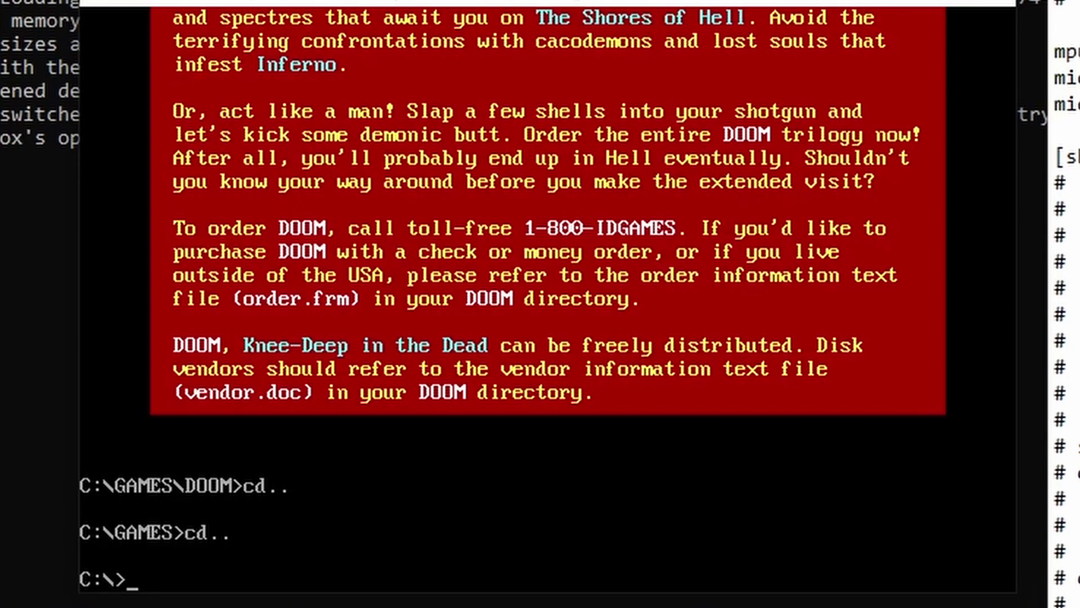
# Step: Scroll the configuration file to the [dos] section, then close DOSBox and relaunch it with the search term dosbox
pyautogui.scroll(-5, 1065, 304)
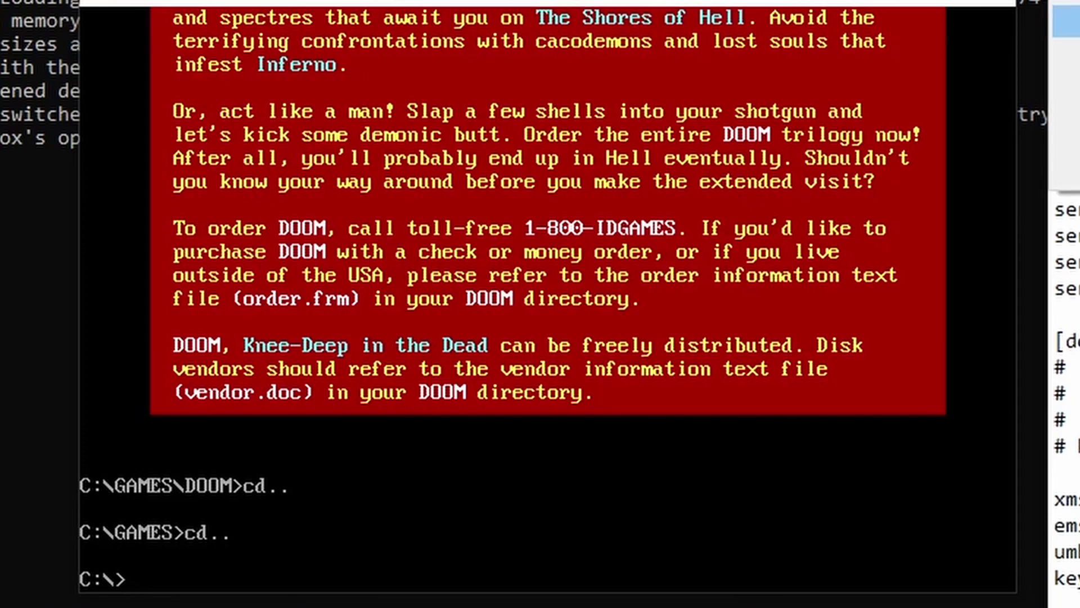
pyautogui.click(993, 11)
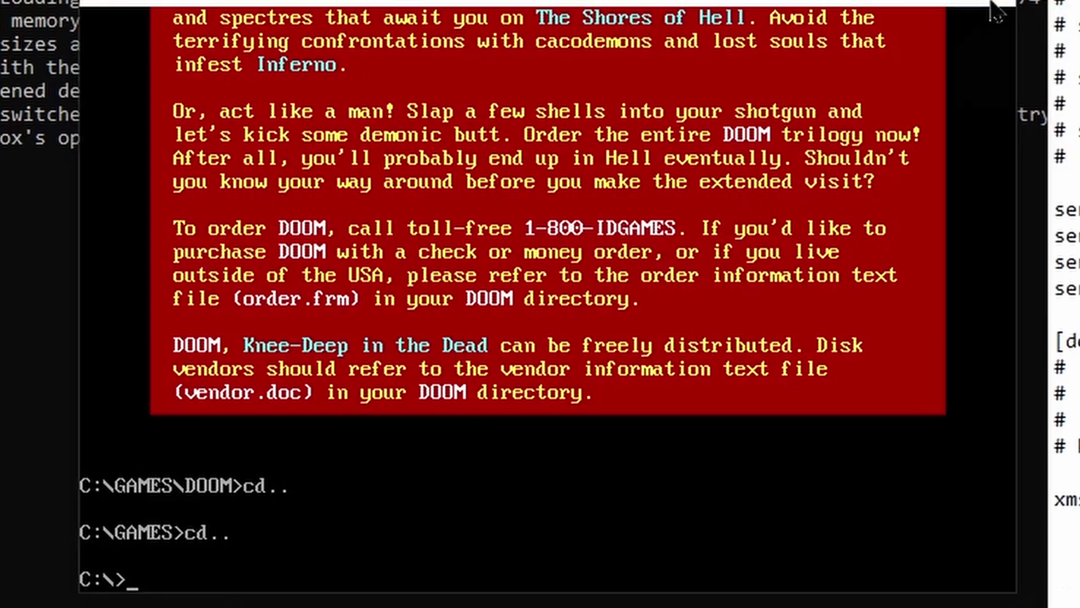
pyautogui.click(993, 11)
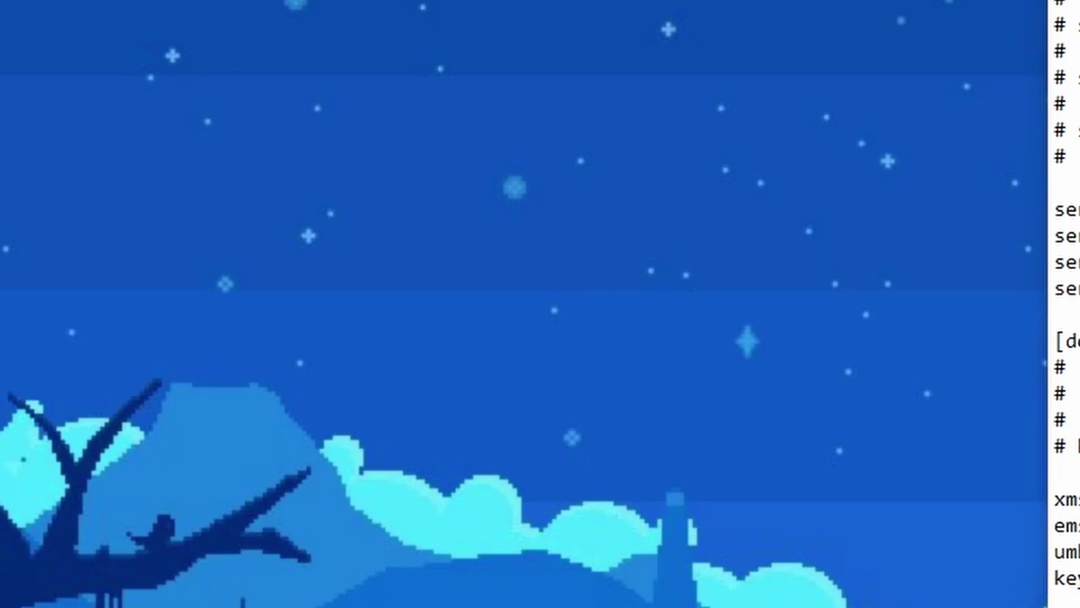
pyautogui.press('super')
pyautogui.write('dosbox')
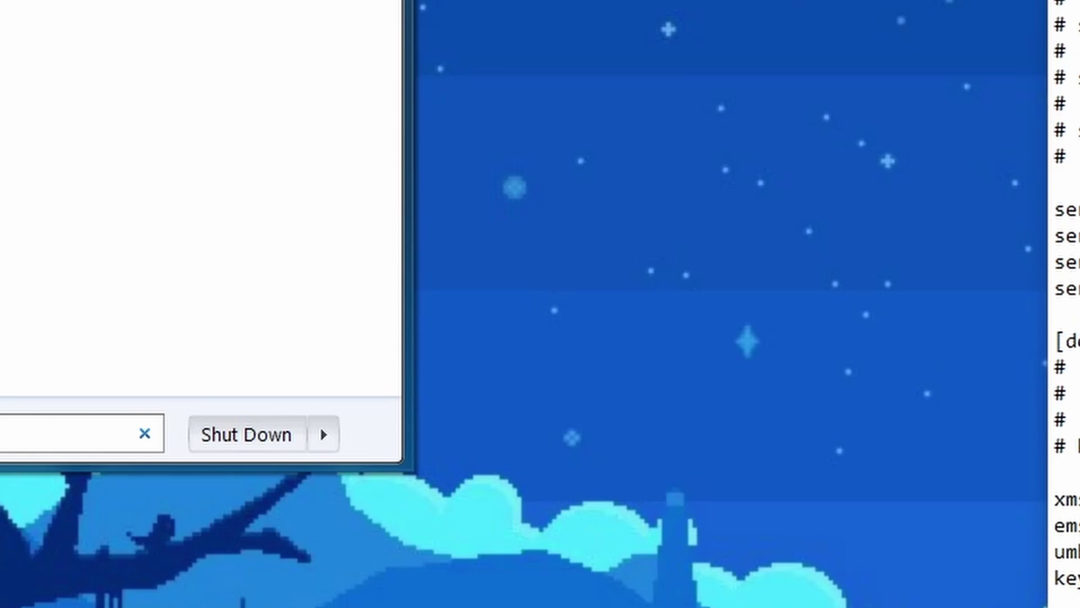
pyautogui.press('Return')
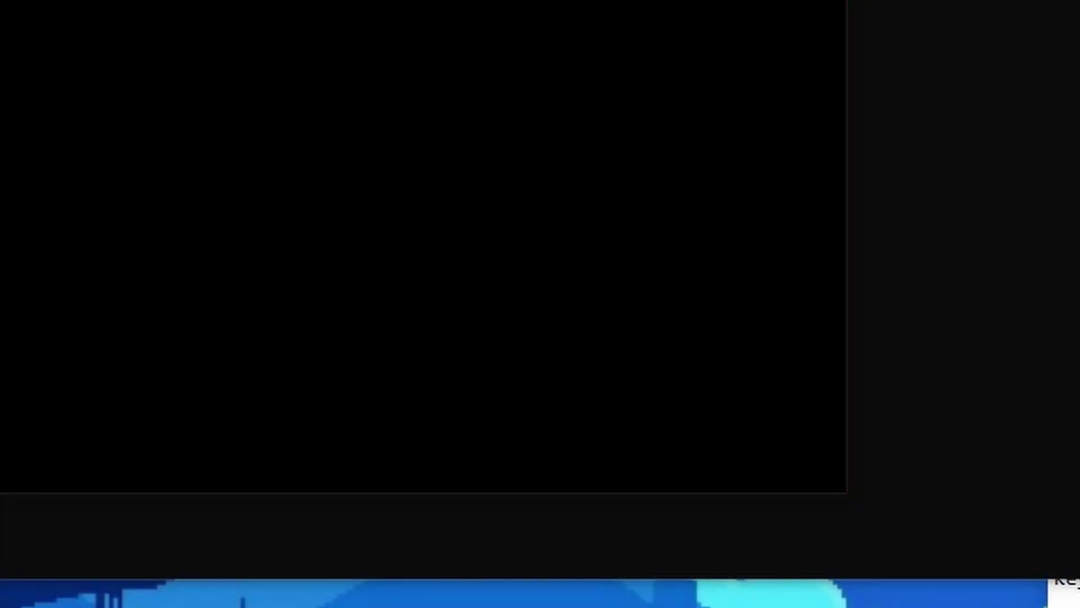